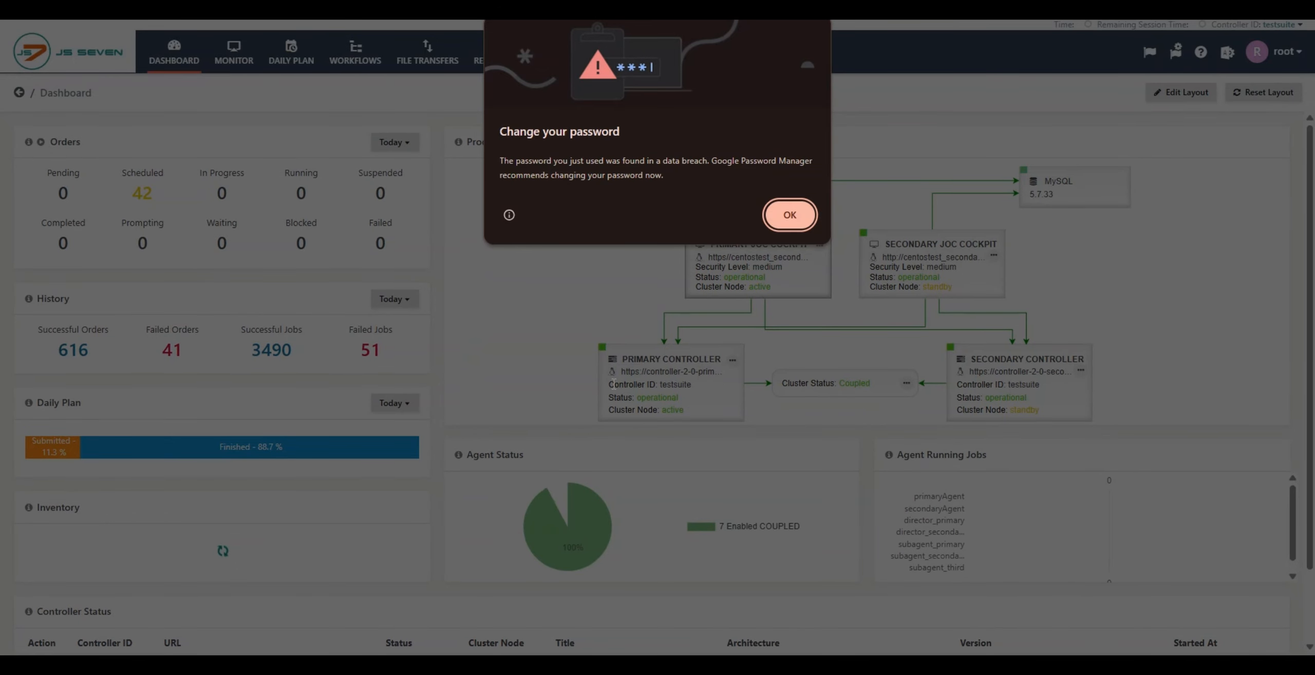
Step: Dismiss the password warning and expand the Controller objects of the Training folder in the configuration inventory
click(790, 214)
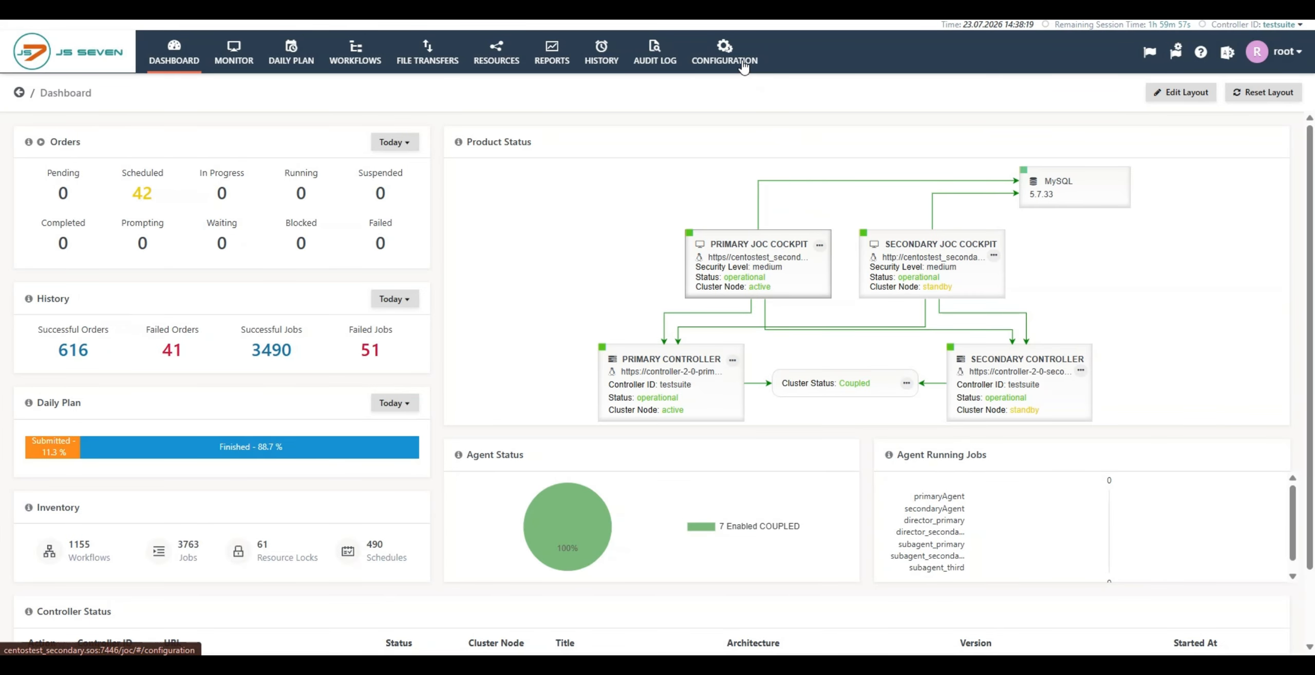
click(744, 64)
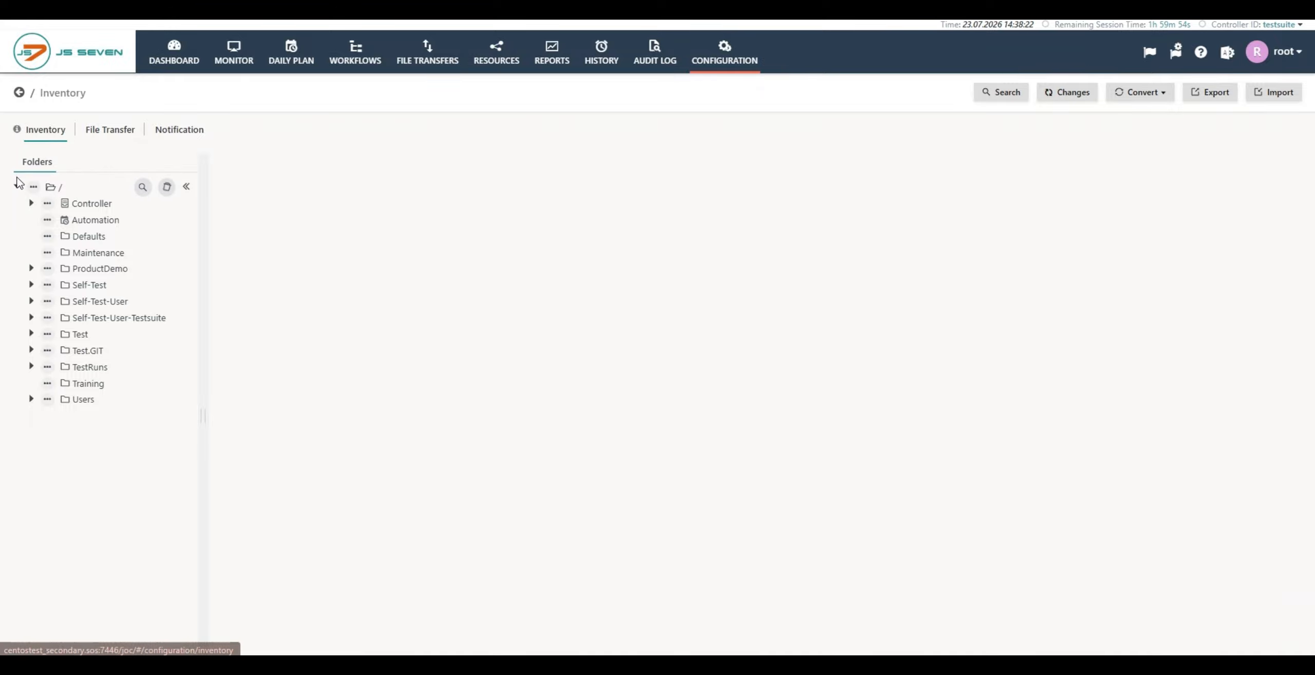
click(88, 389)
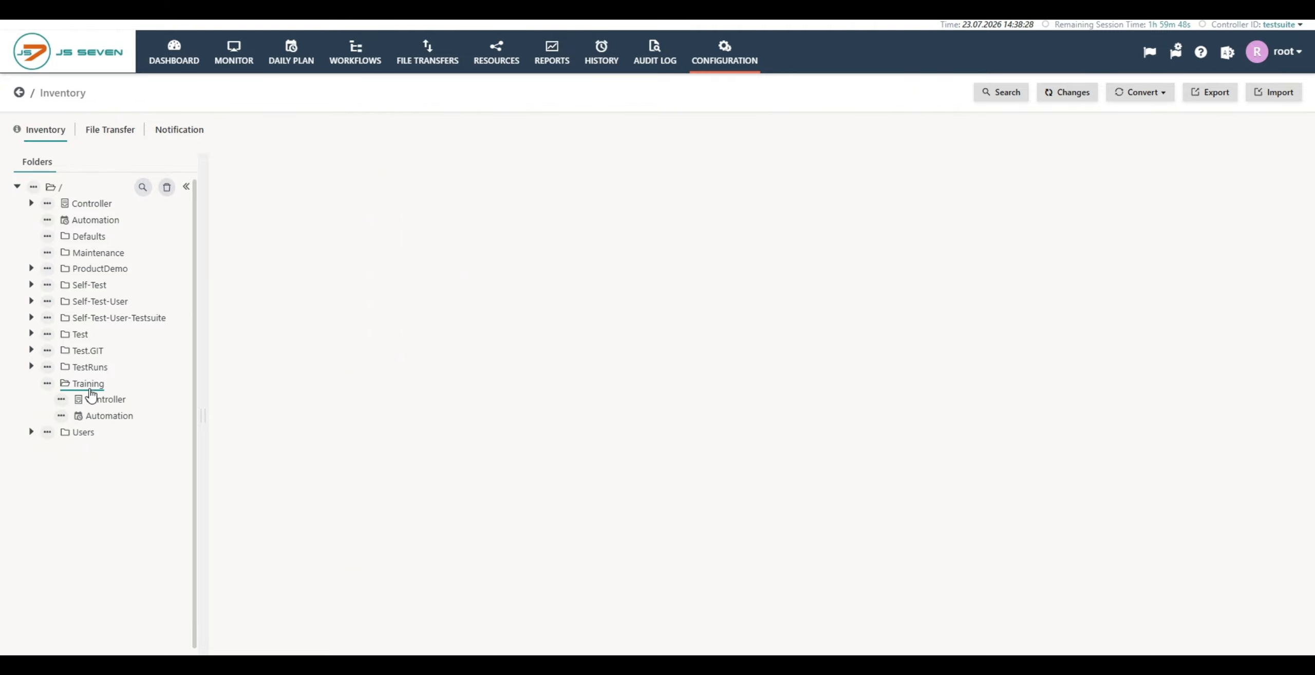
click(95, 404)
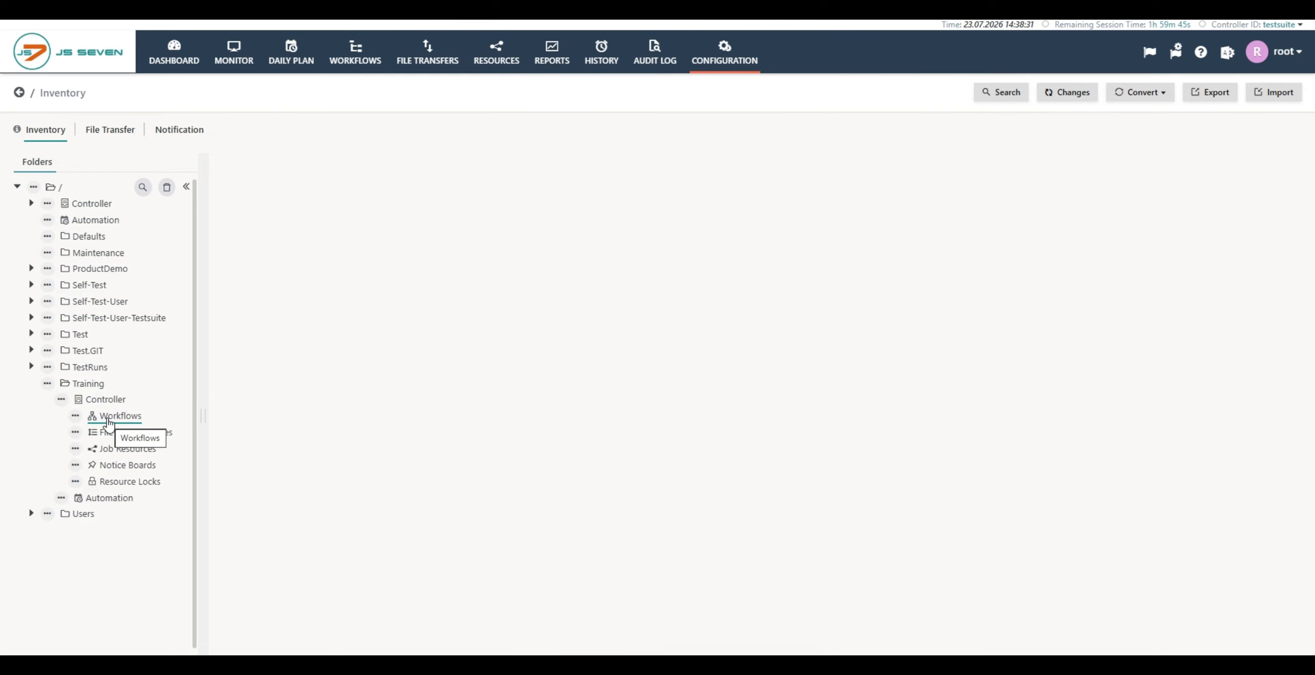
Step: Create a new workflow named Cycle_Instruction in the Training folder
click(75, 417)
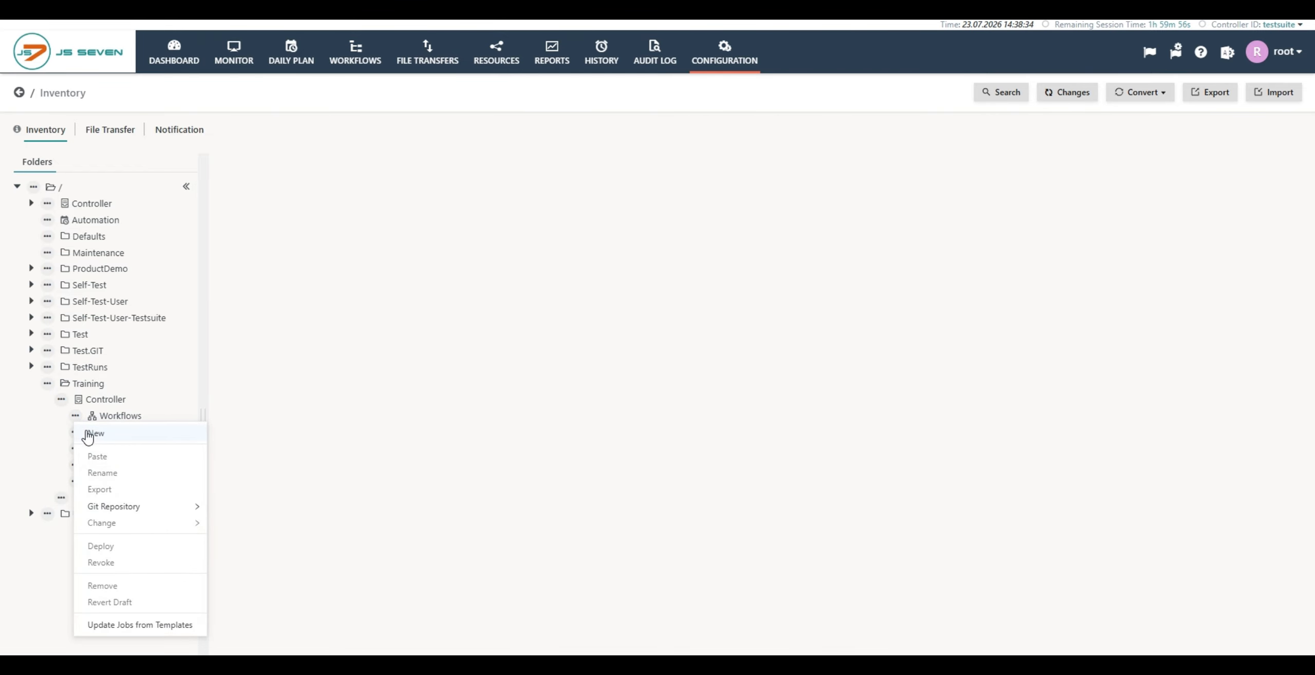
click(90, 434)
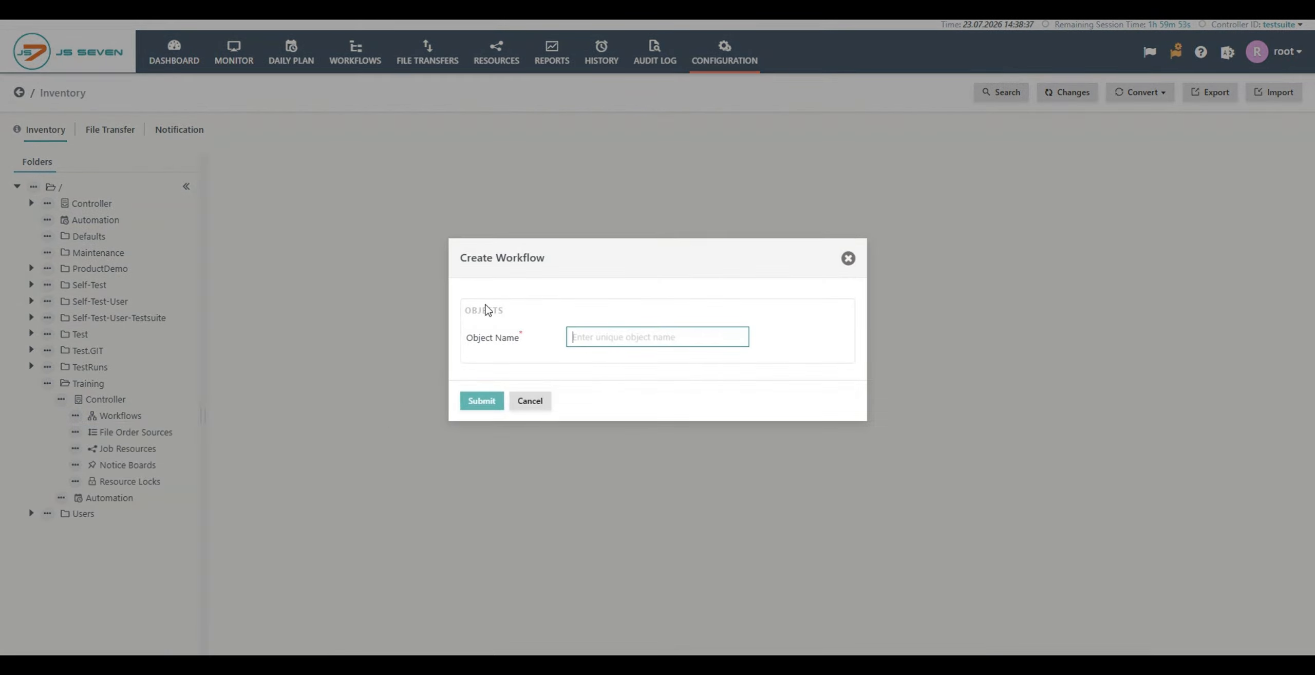
text(Cycle)
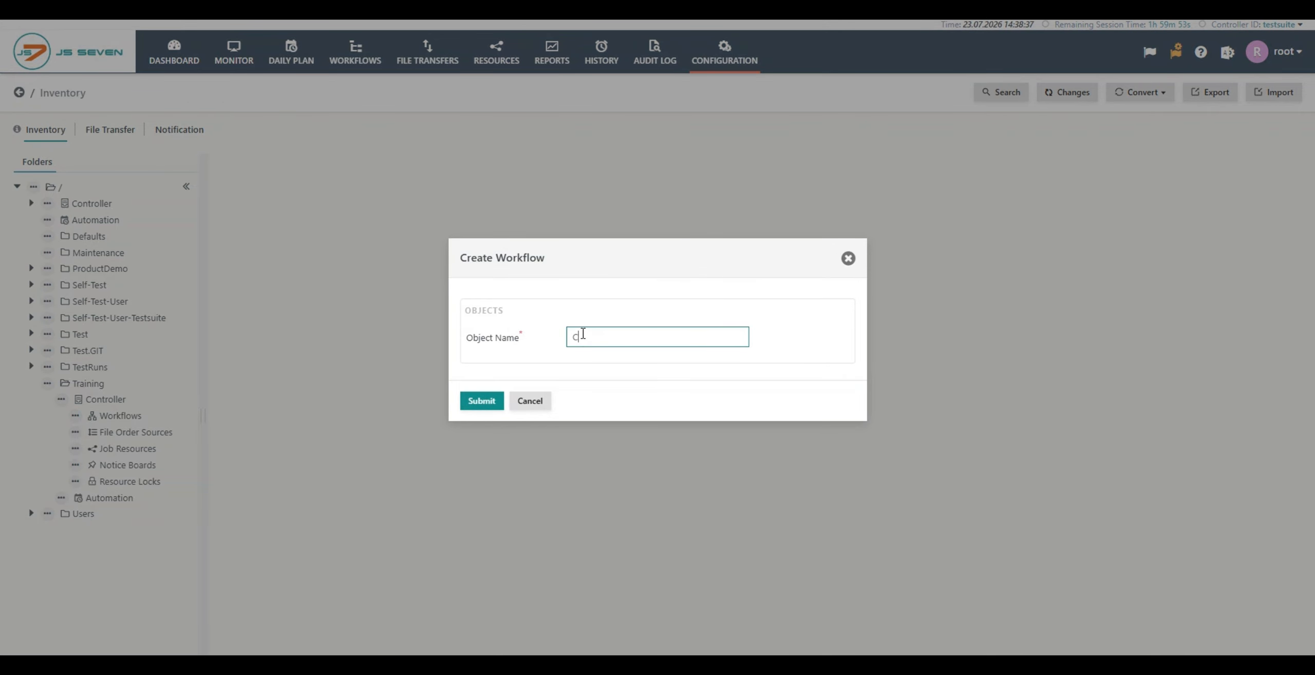
text(_Instruction)
click(482, 400)
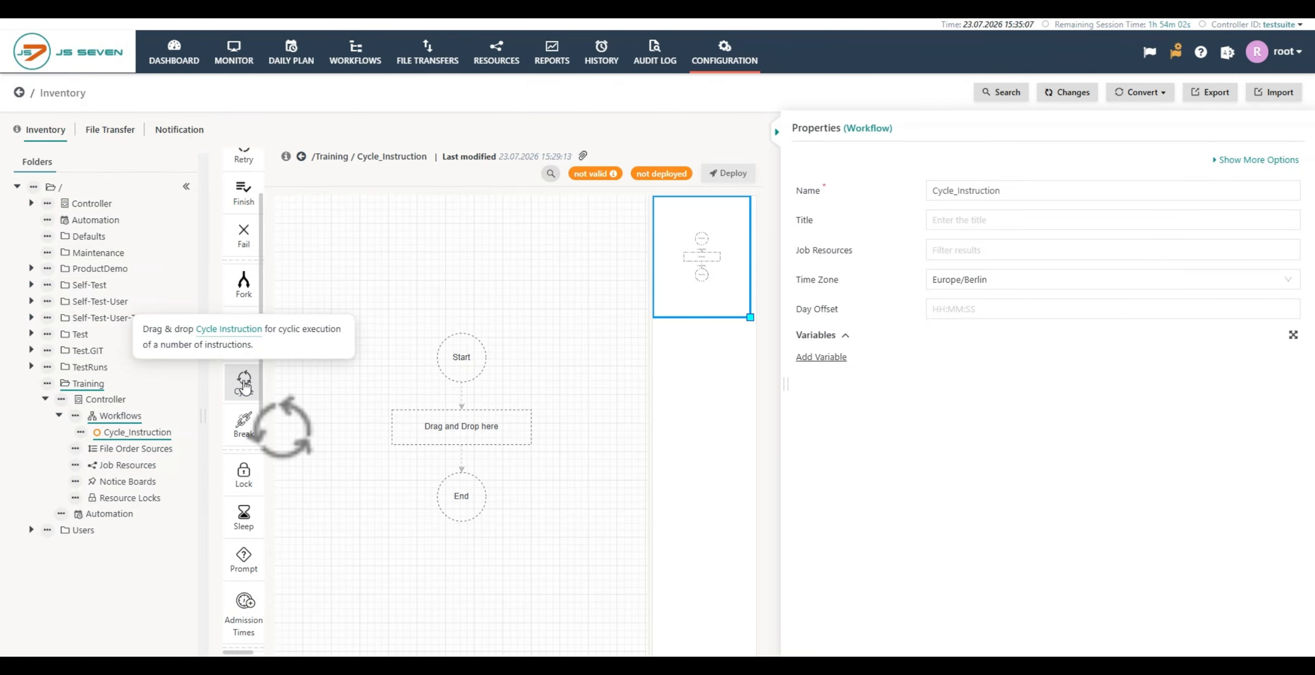
Step: Add a Cycle instruction to the empty workflow and place one job inside it
drag(245, 386, 461, 428)
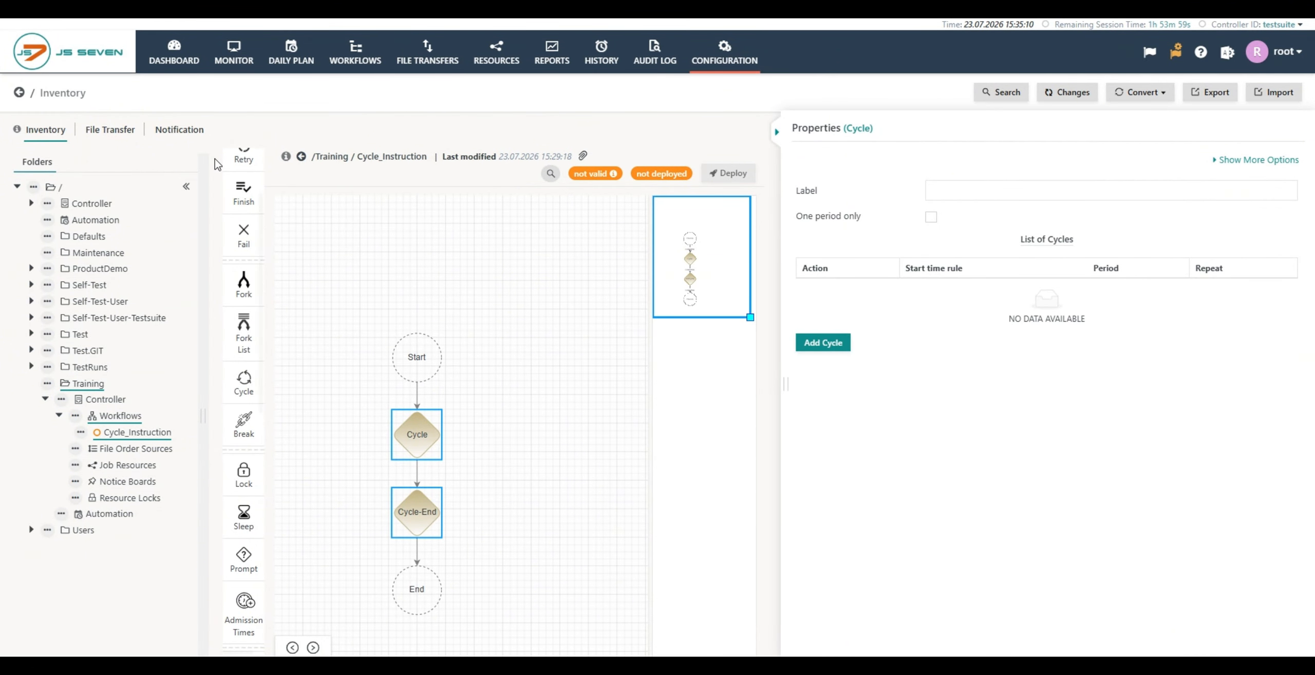
scroll(242, 259, up, 3)
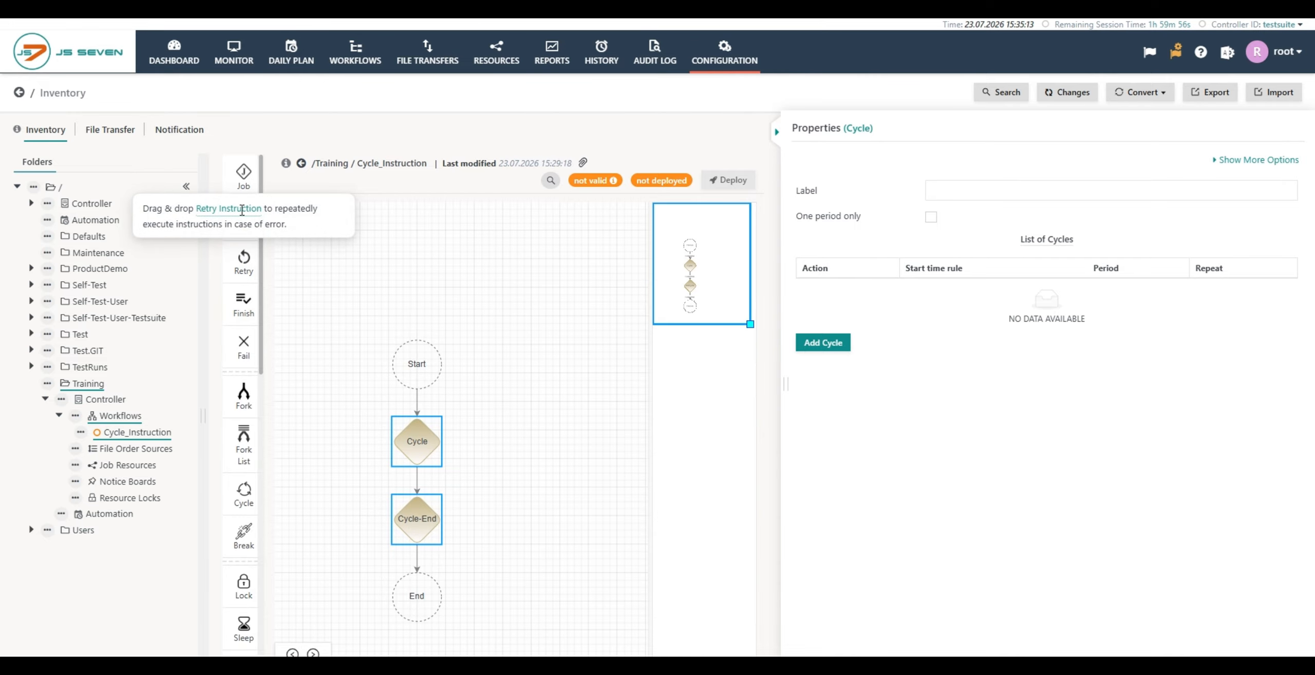
drag(244, 173, 419, 484)
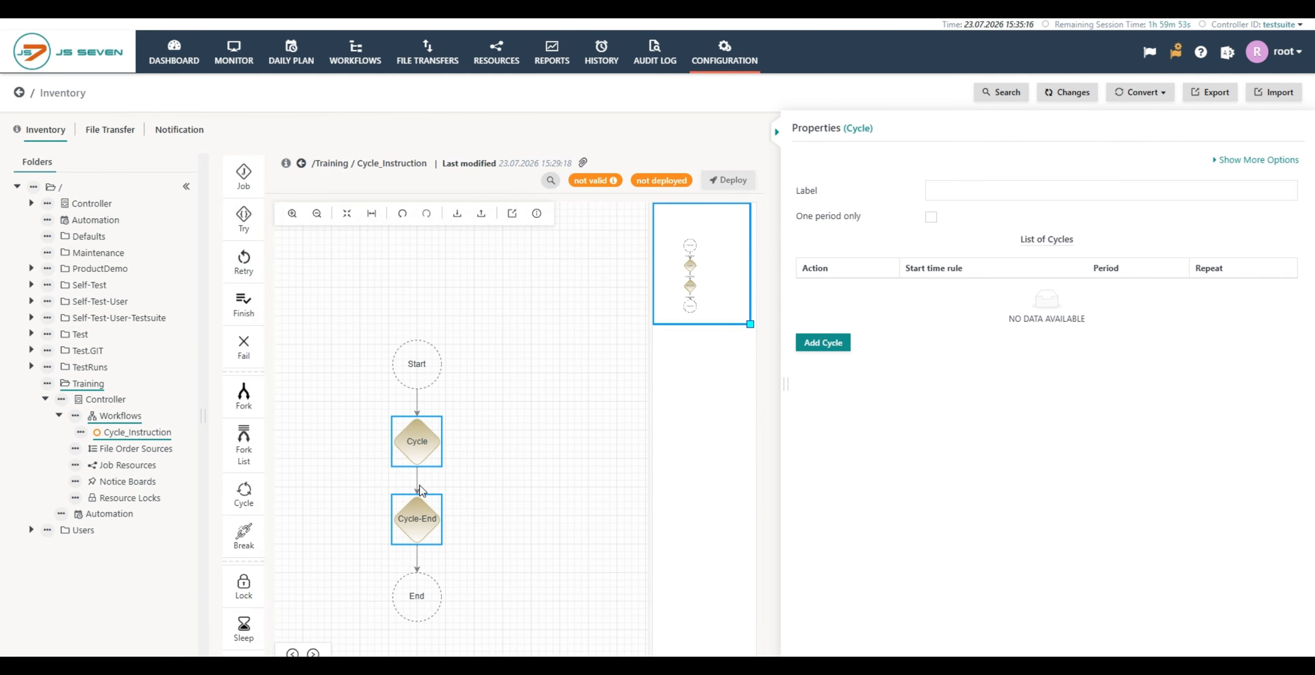
drag(244, 173, 411, 443)
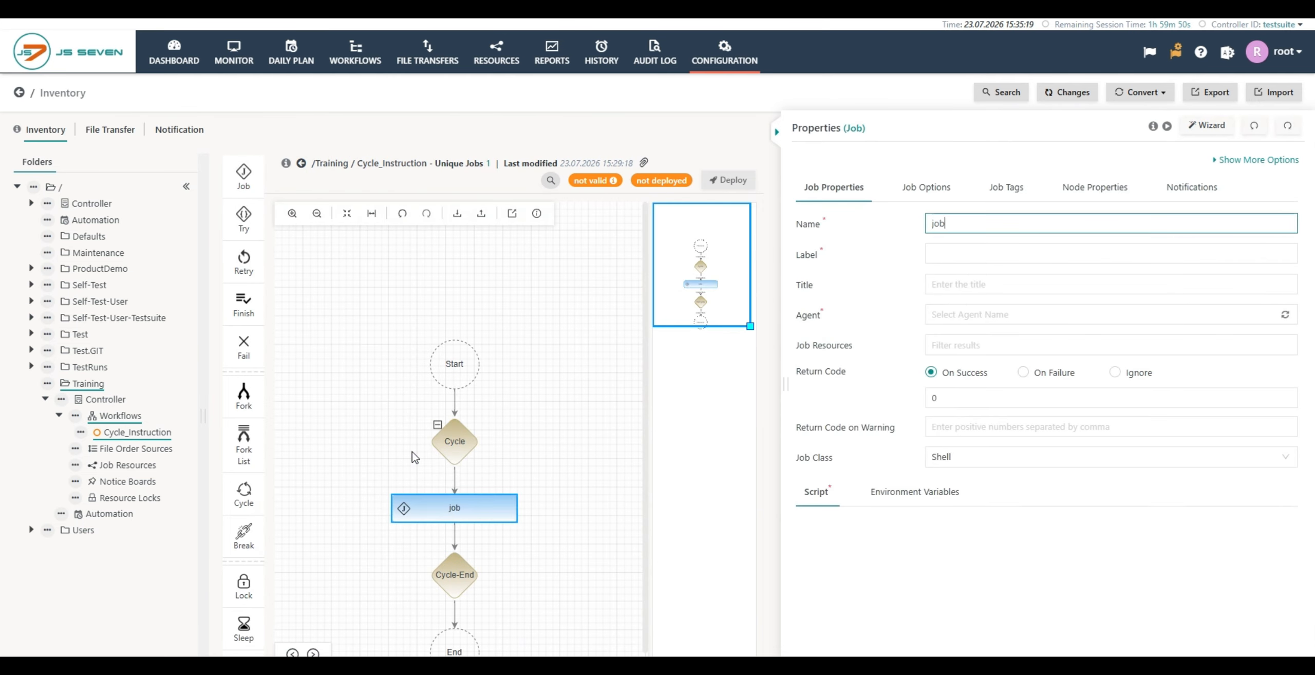
Step: Add three more jobs inside the cycle and one job after Cycle-End
drag(243, 173, 455, 475)
drag(244, 173, 462, 495)
drag(243, 175, 456, 478)
scroll(347, 284, down, 3)
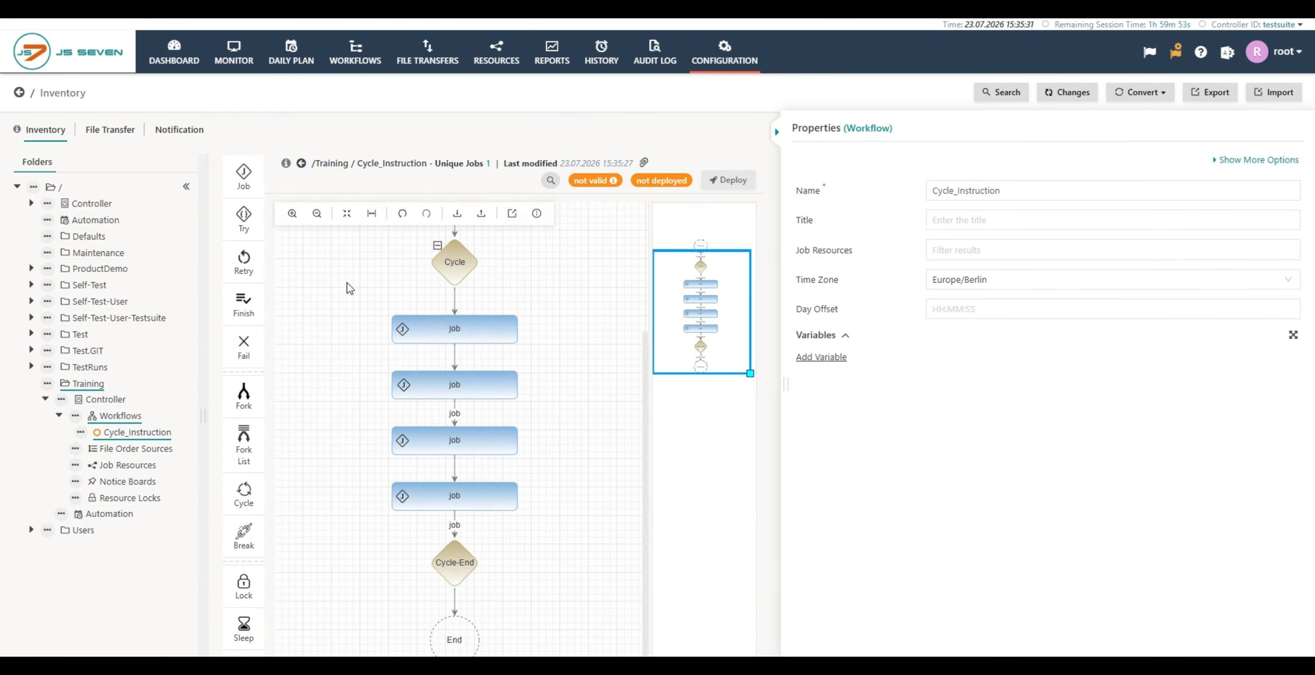
drag(243, 173, 454, 601)
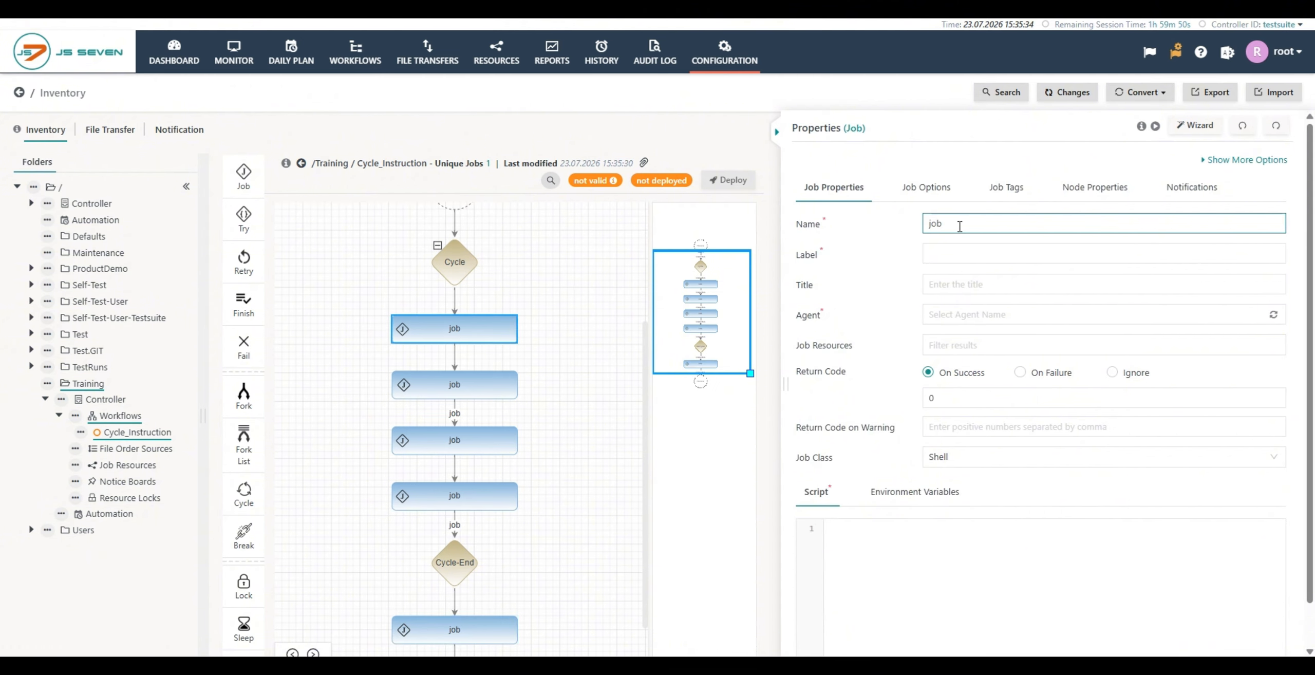
Step: Configure the cycle's first job with name and label job1, agent LinuxAgent and the script "echo hello"
text(1)
click(956, 315)
click(933, 257)
text(job1)
click(933, 315)
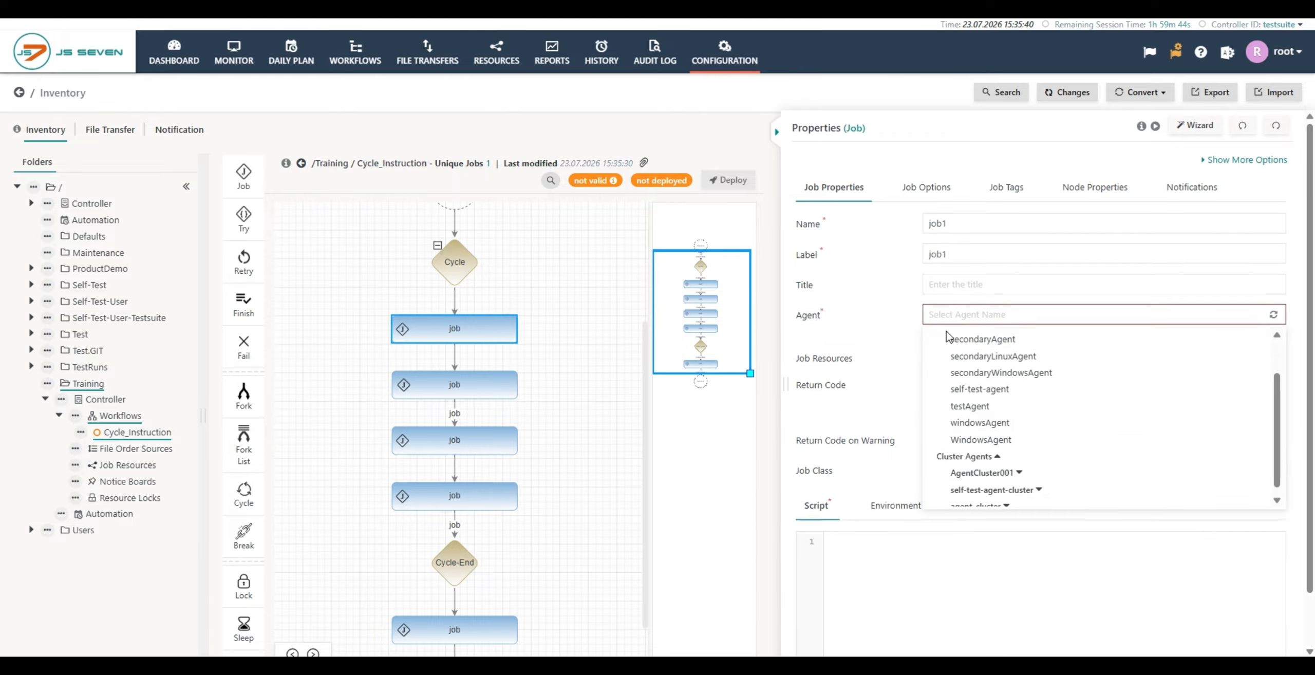
scroll(960, 359, up, 3)
click(960, 354)
click(853, 530)
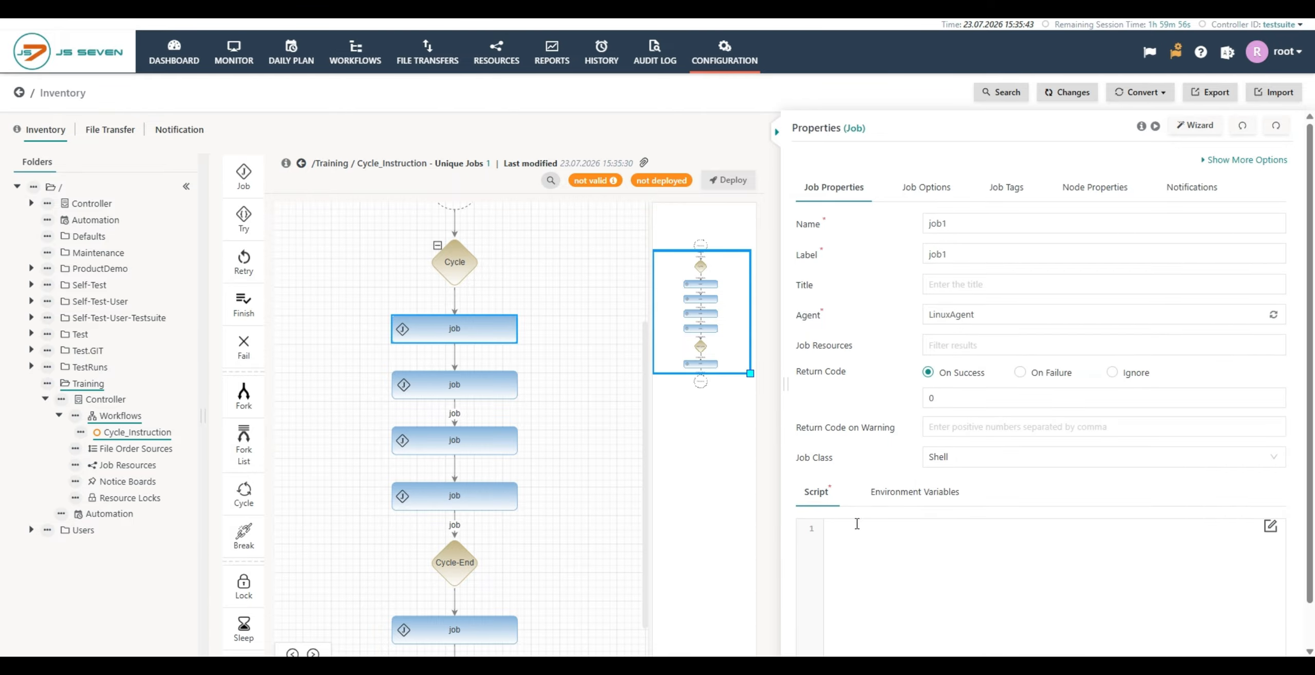
text(echo hello)
Step: Review the properties of job2, job3, job4, job5 and the Cycle instruction
click(487, 390)
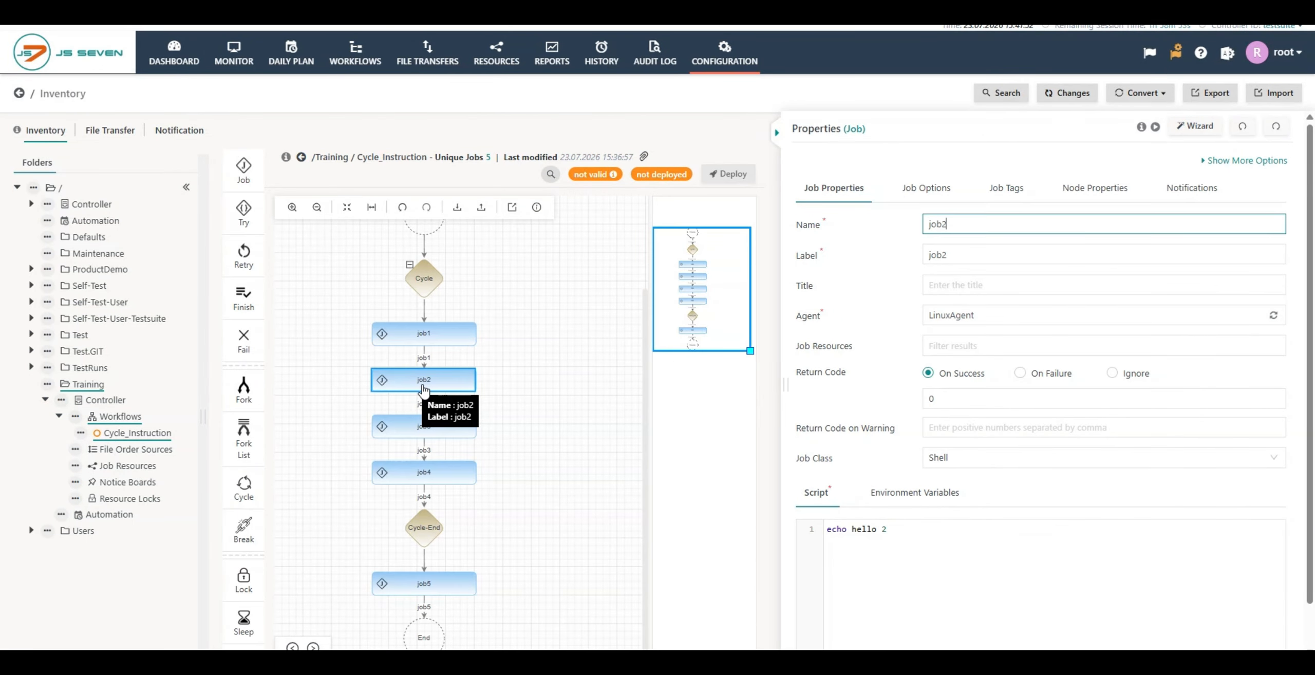
click(419, 433)
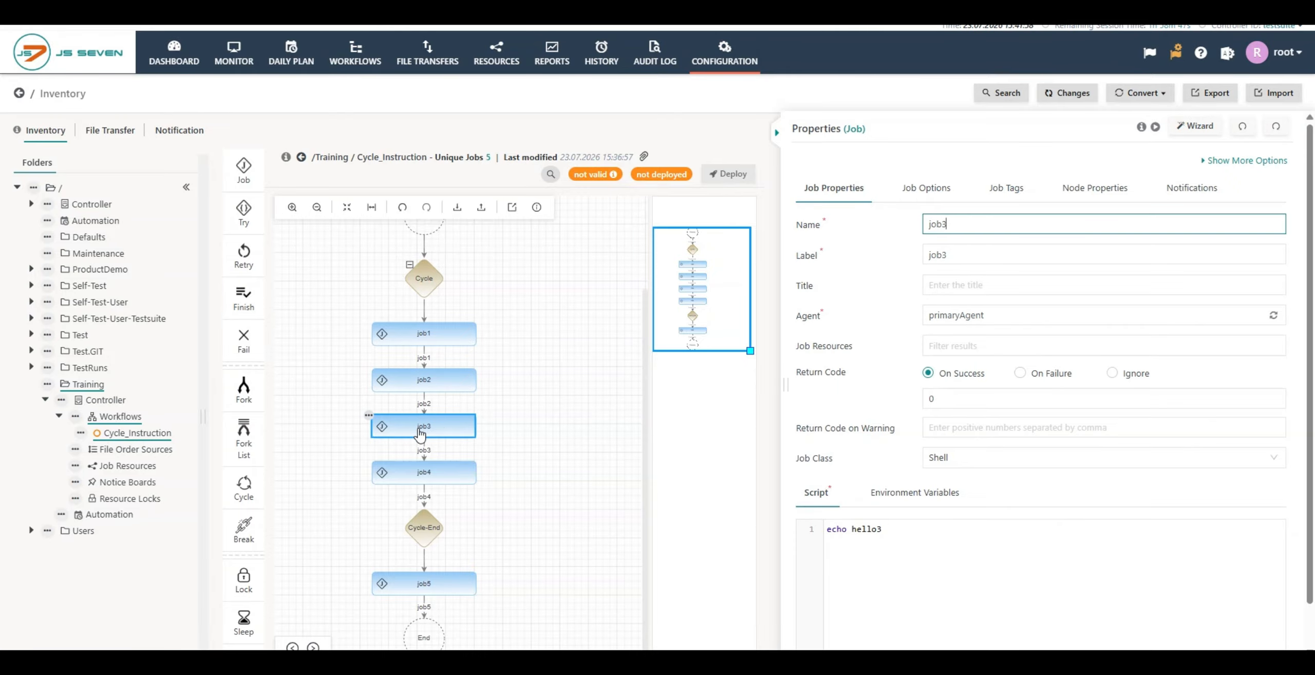
click(417, 475)
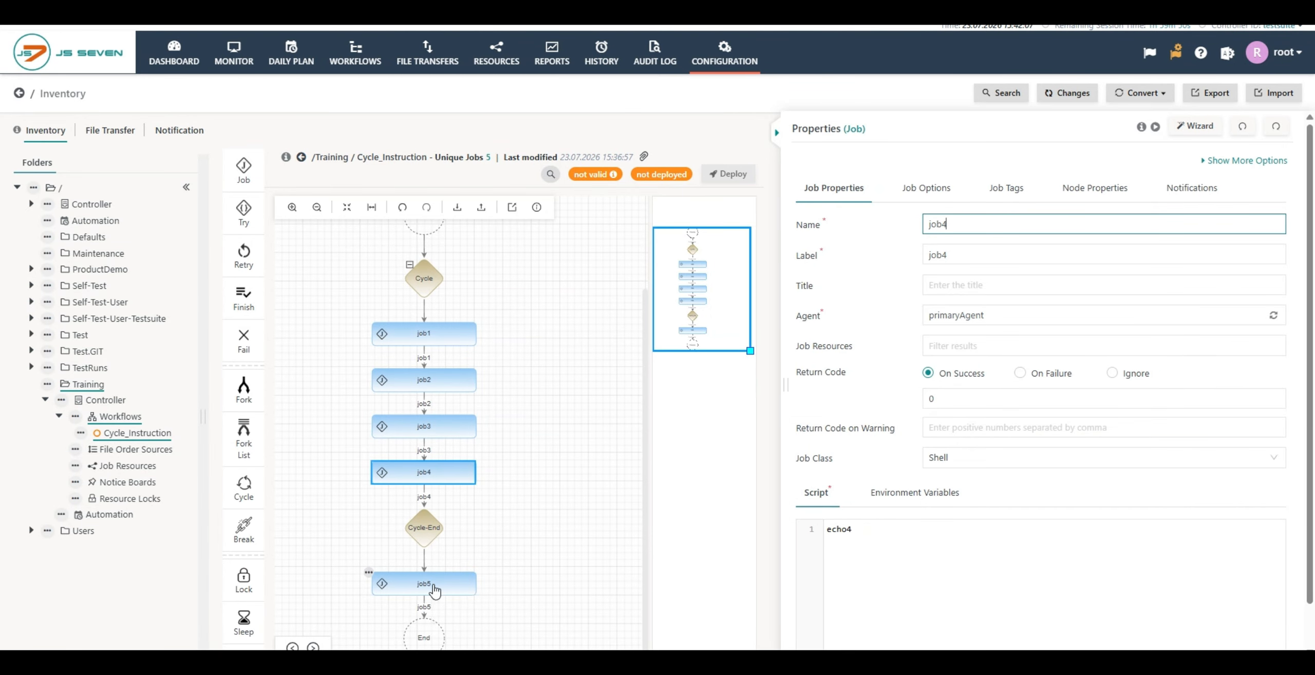
click(433, 588)
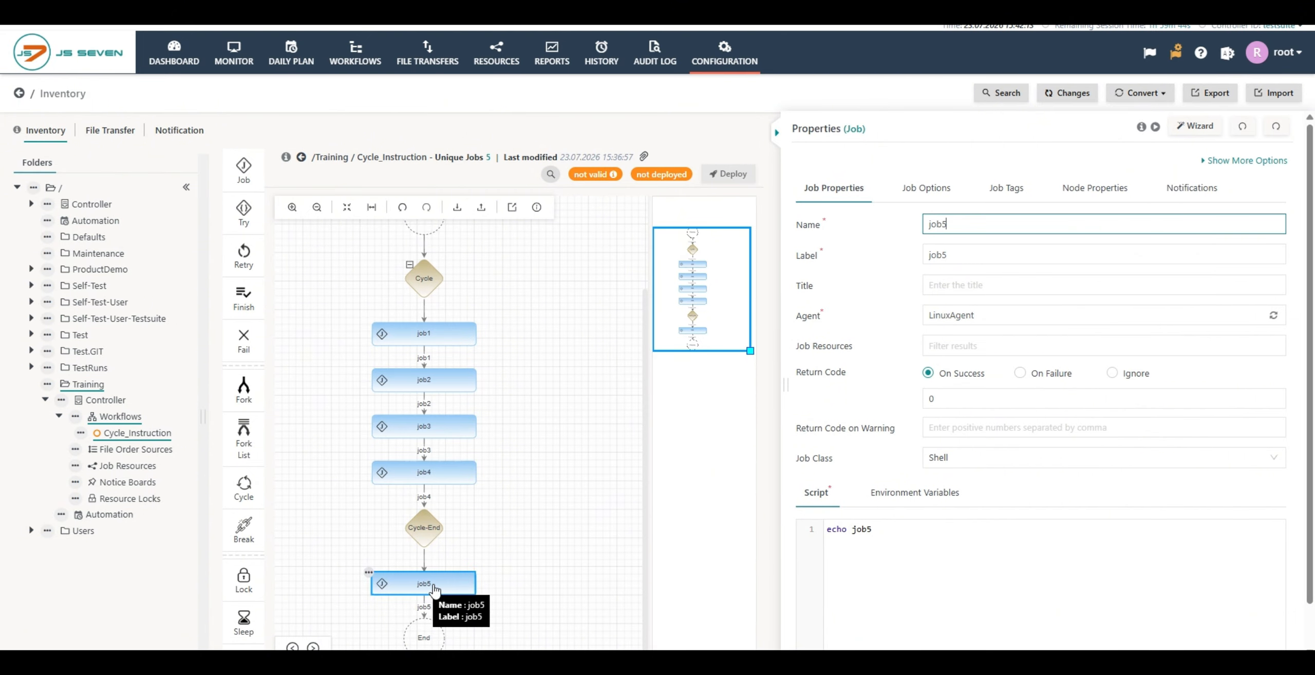
click(424, 280)
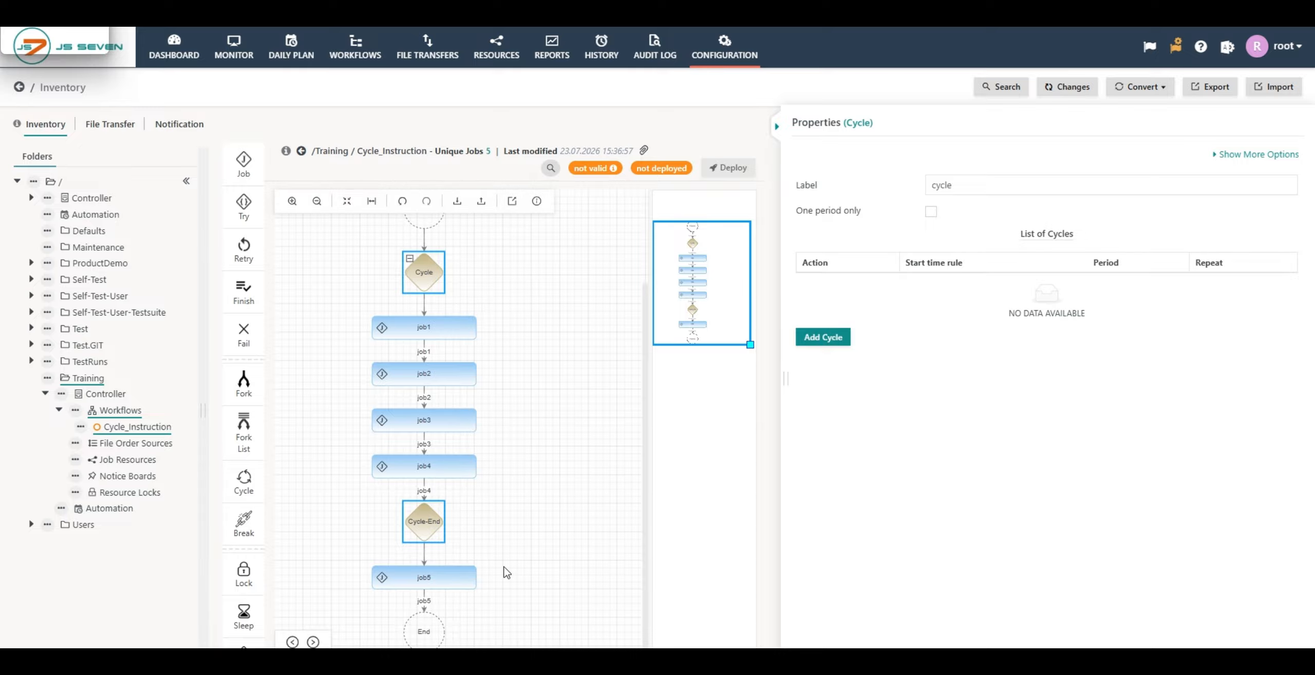
click(455, 586)
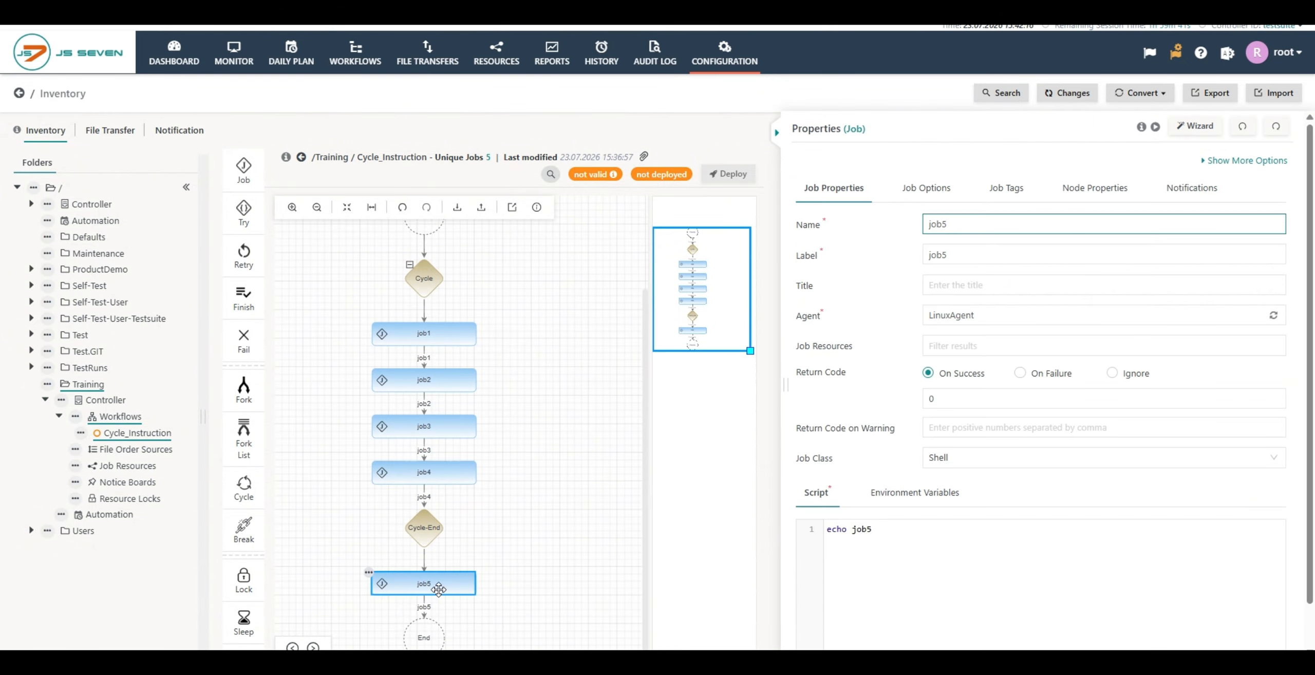
click(431, 277)
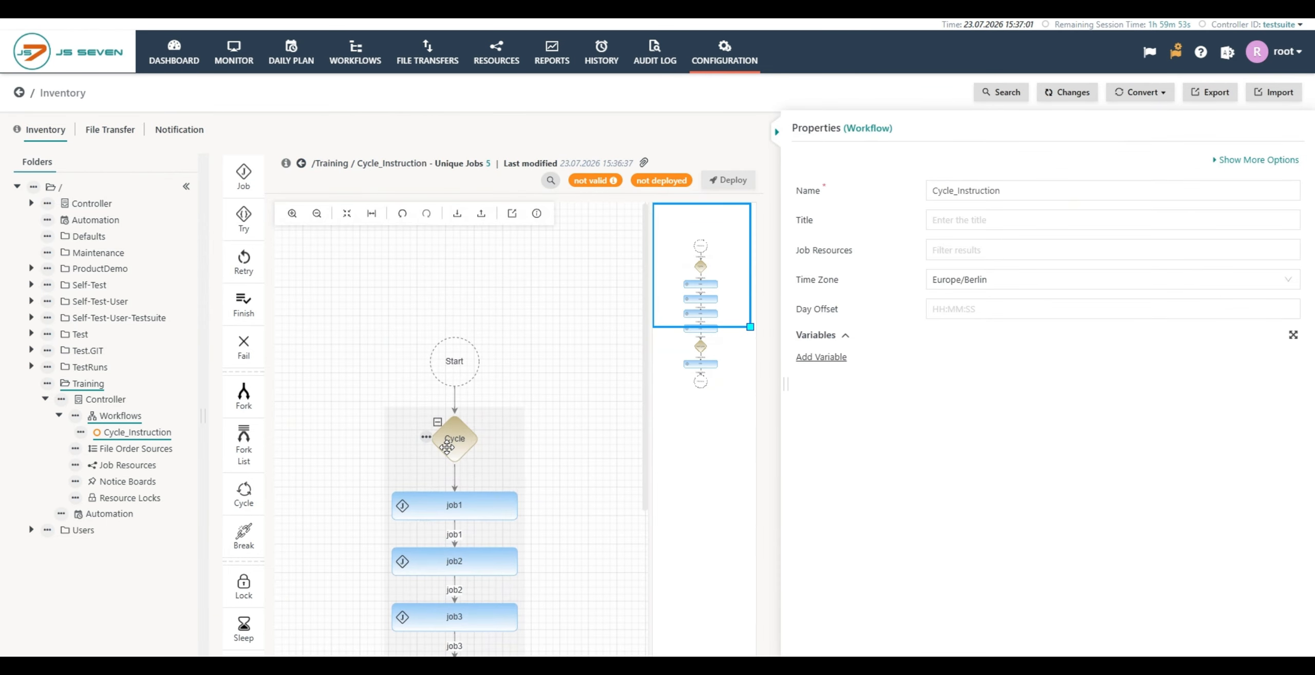
Step: Set the Cycle instruction's label to "cycle"
click(447, 448)
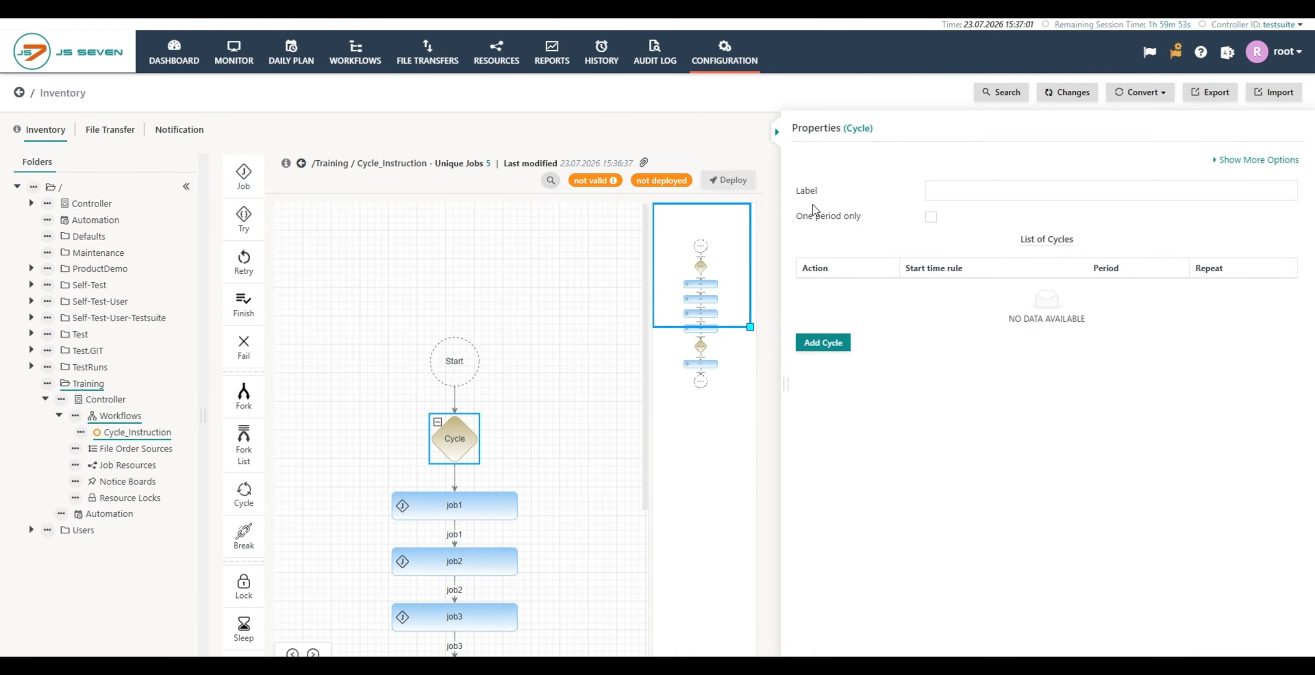
mouse_move(810, 198)
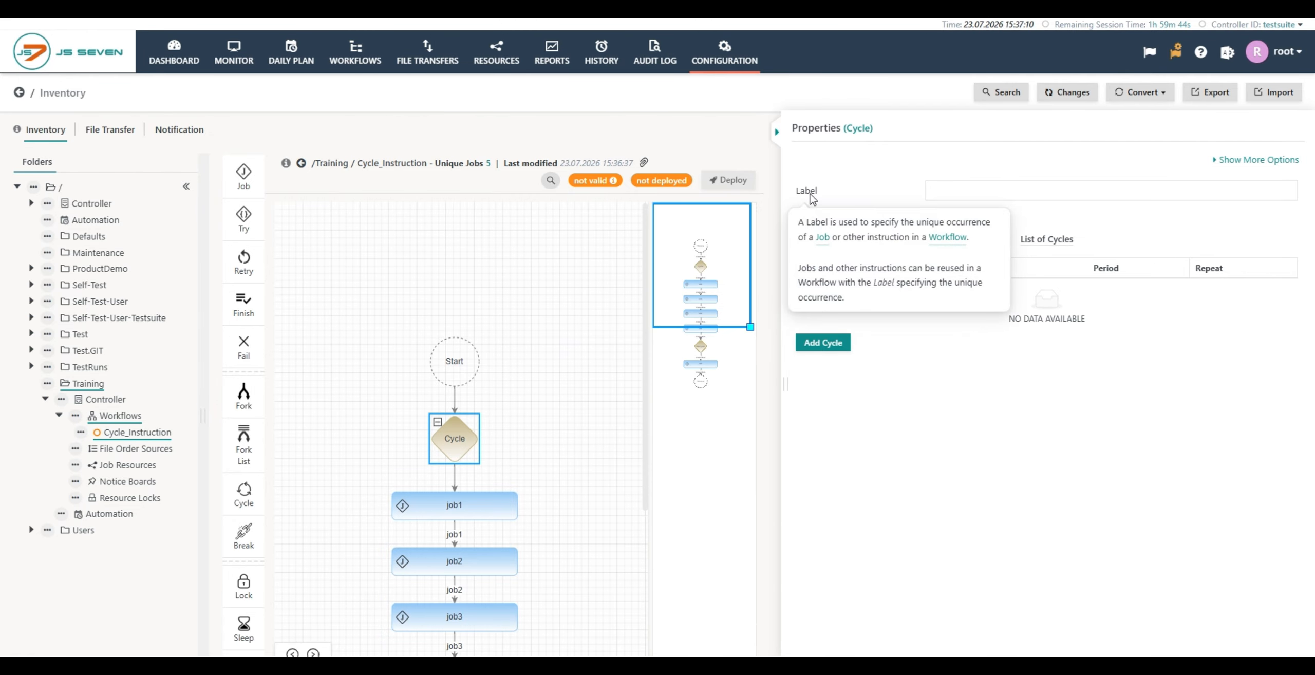
click(973, 196)
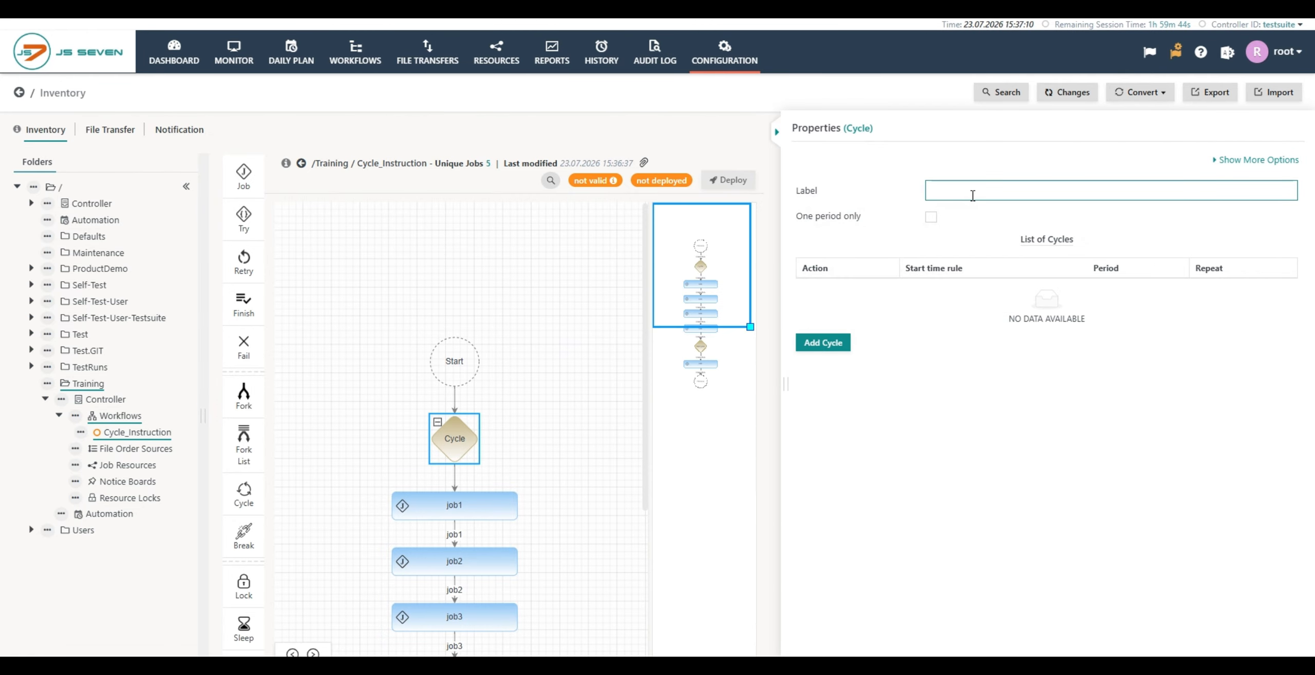
text(cycle)
Step: Select Periodical as the cycle type for a new cycle entry of the Cycle instruction
mouse_move(828, 226)
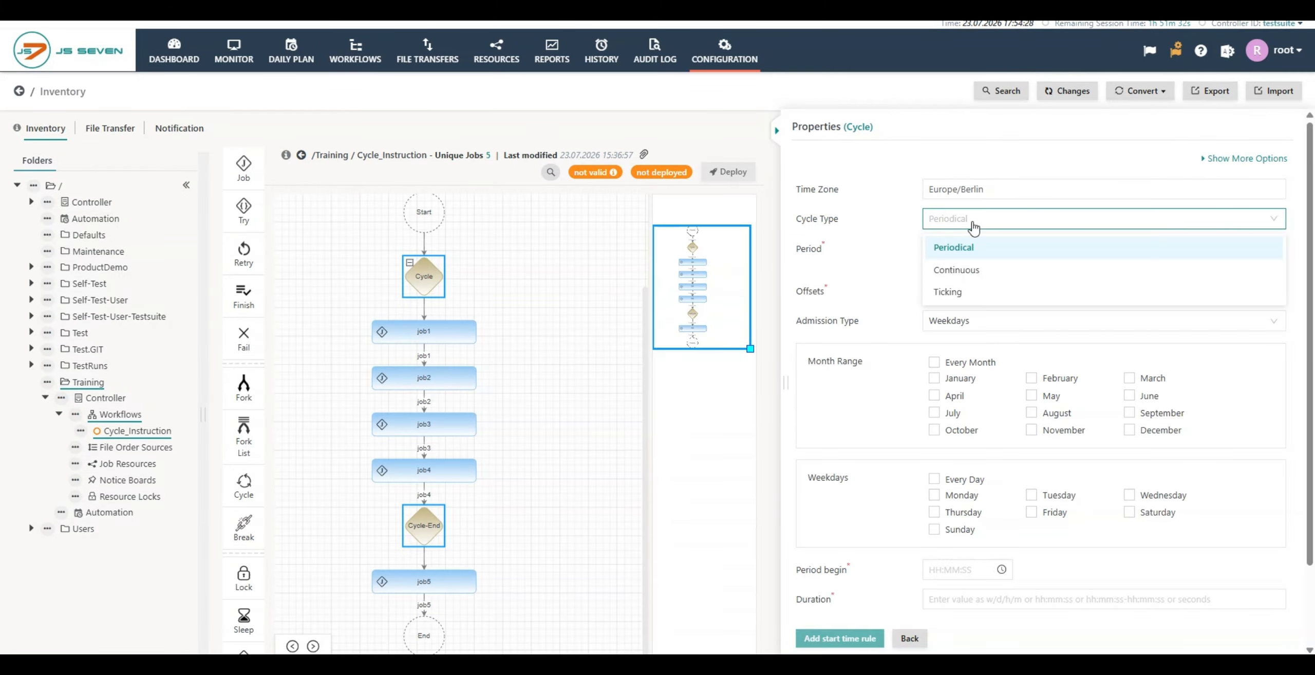
mouse_move(825, 227)
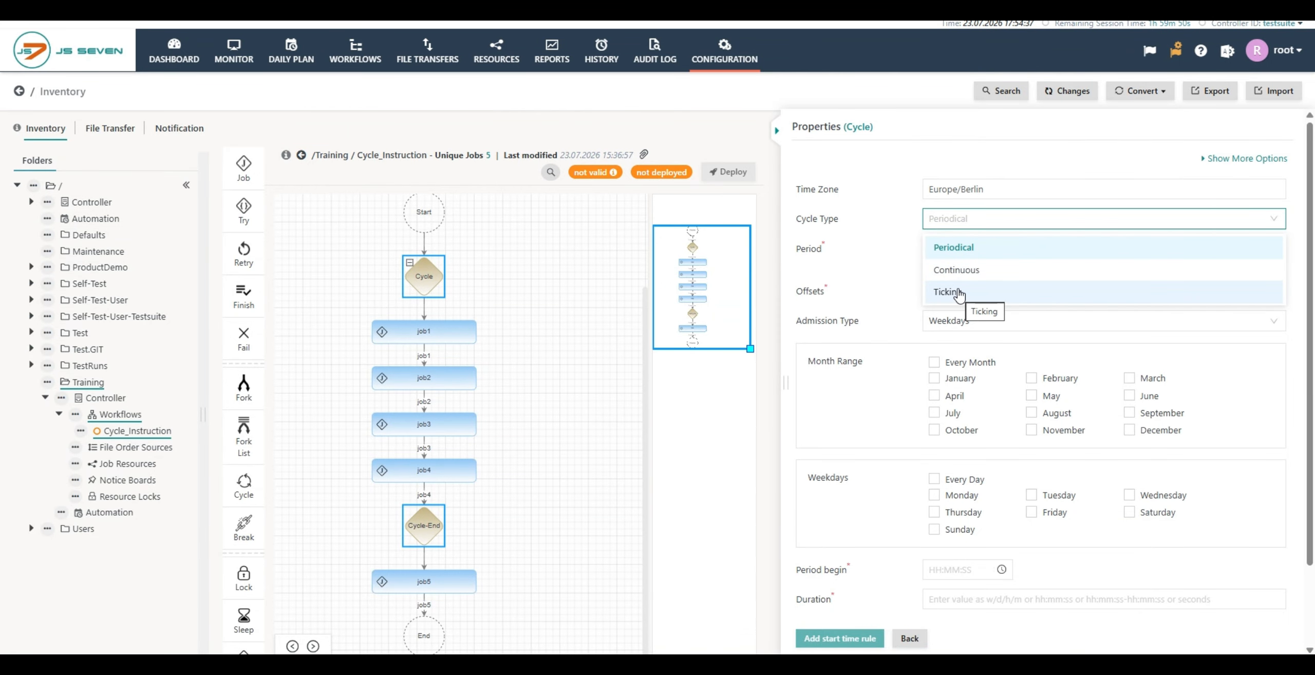
click(955, 248)
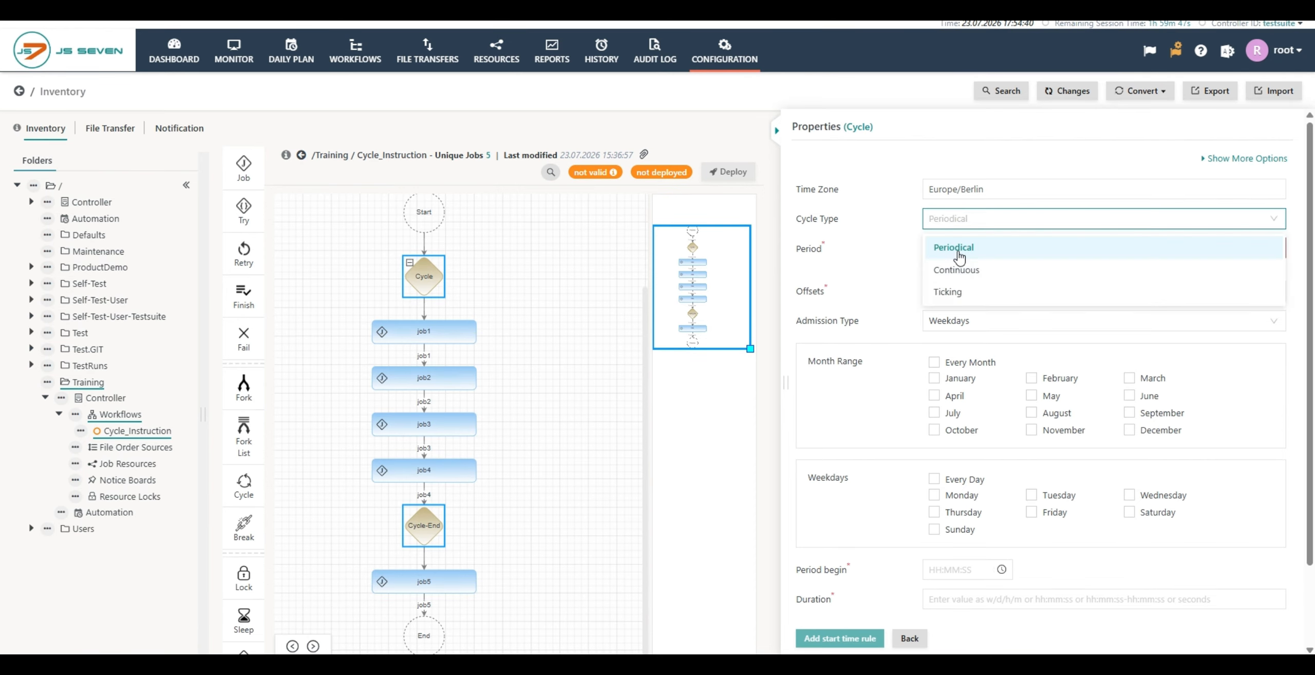
click(955, 248)
Step: Set the periodical cycle's period to 1h and its offsets to 0m,15m,30m,45m
mouse_move(815, 253)
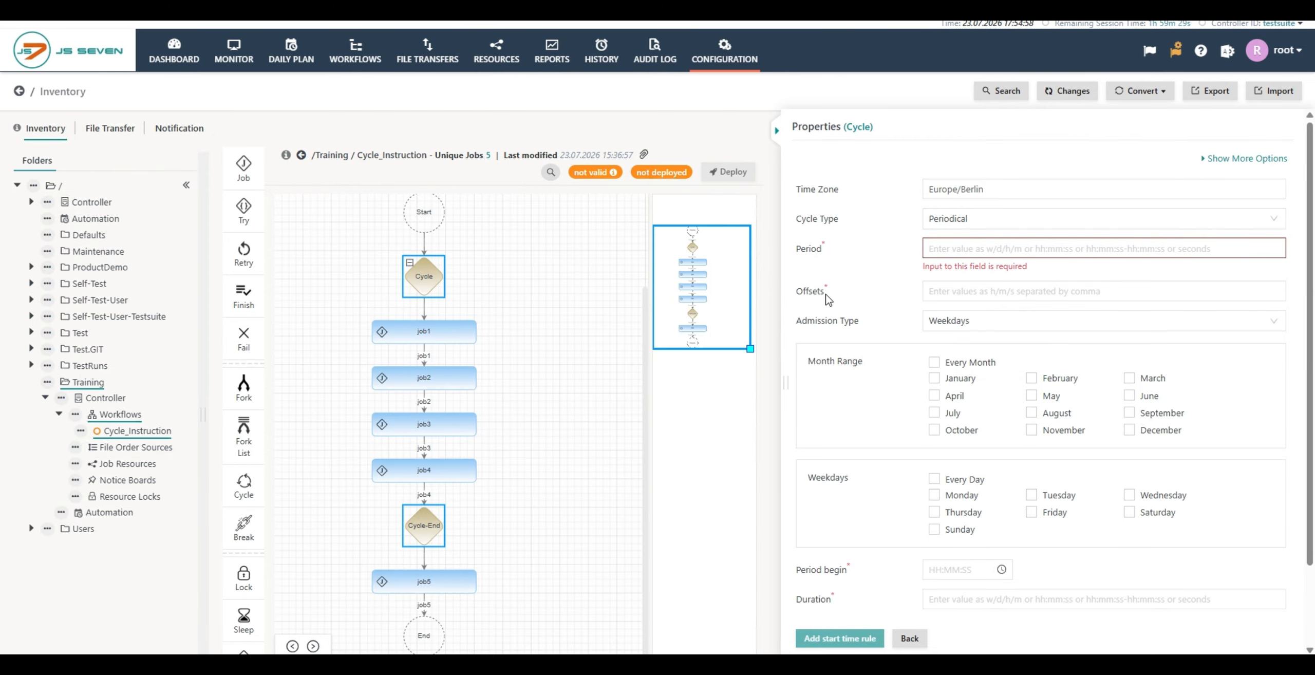
mouse_move(819, 300)
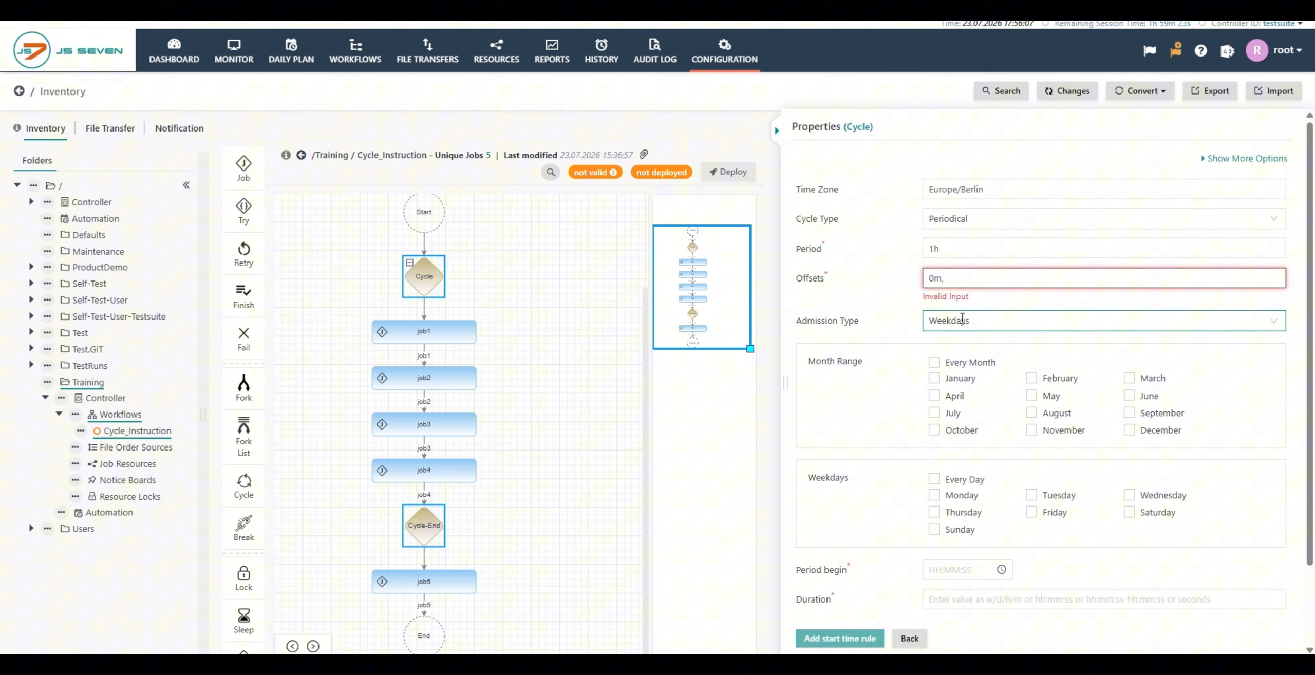
text(,15m,)
text(3)
text(0m,45m)
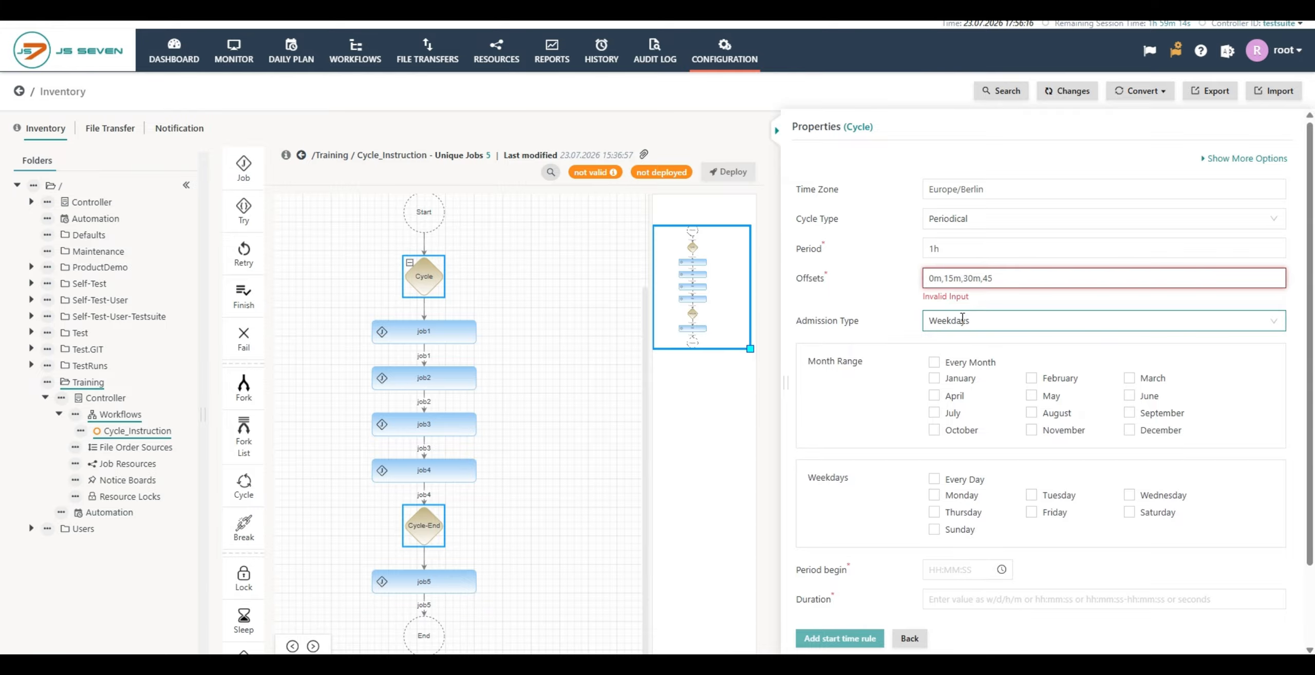
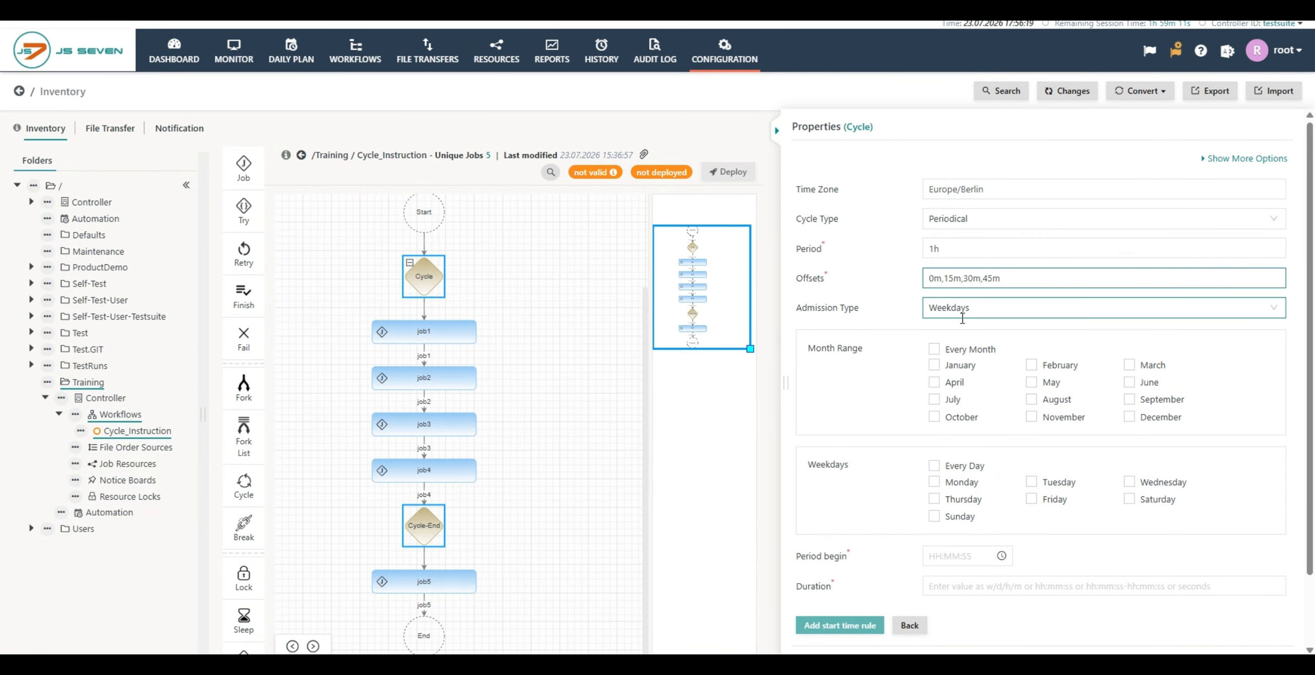
Step: Select Monday through Friday as the days for the Weekdays admission type of the periodical cycle
click(964, 316)
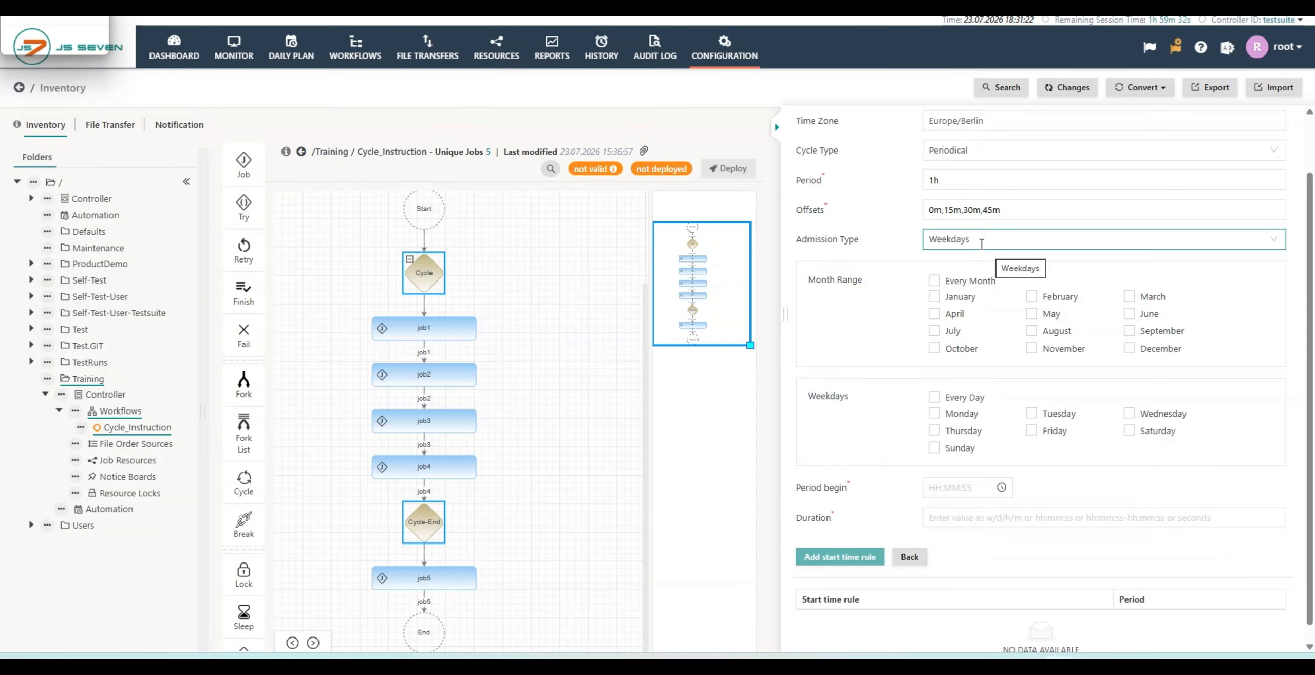
click(934, 414)
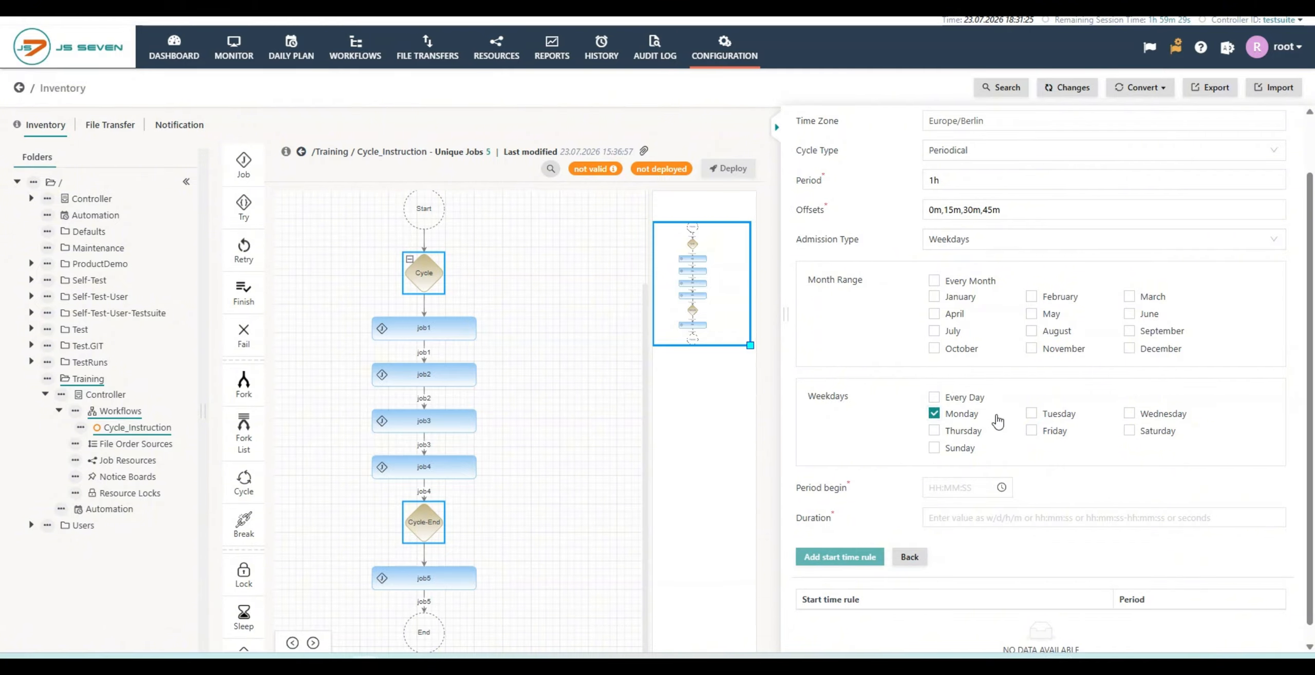
click(1031, 413)
click(1128, 415)
click(934, 431)
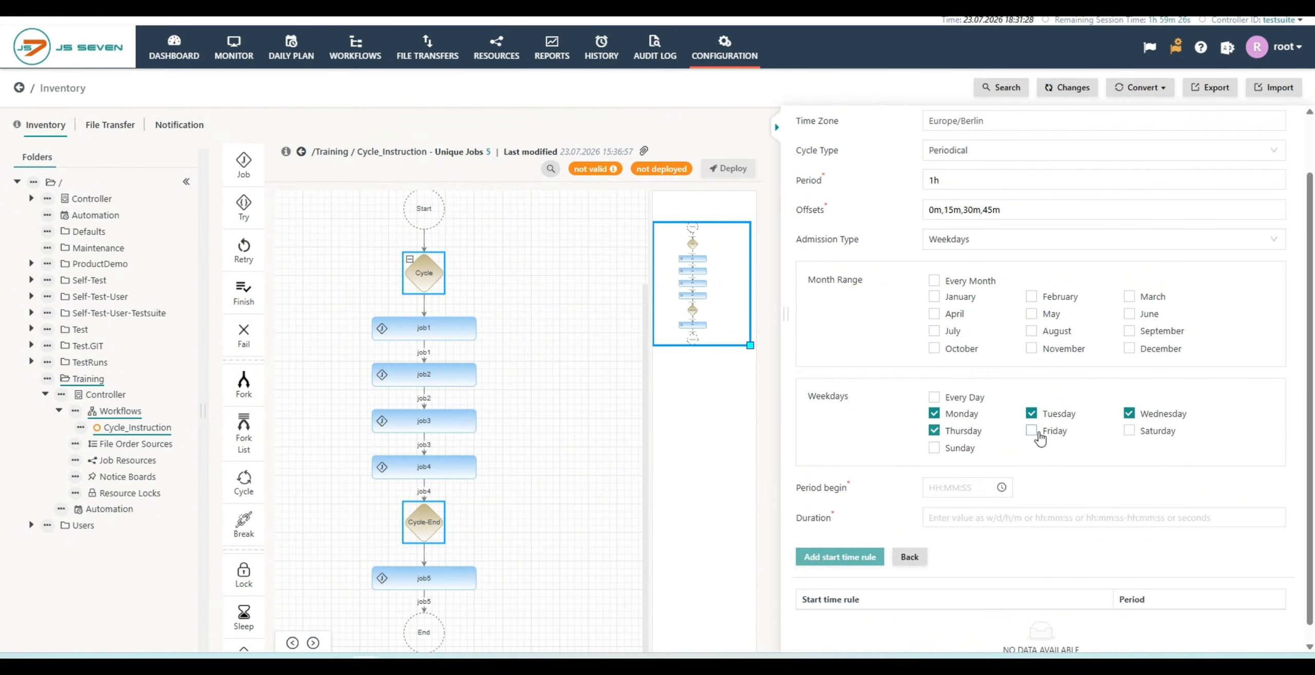
click(1031, 431)
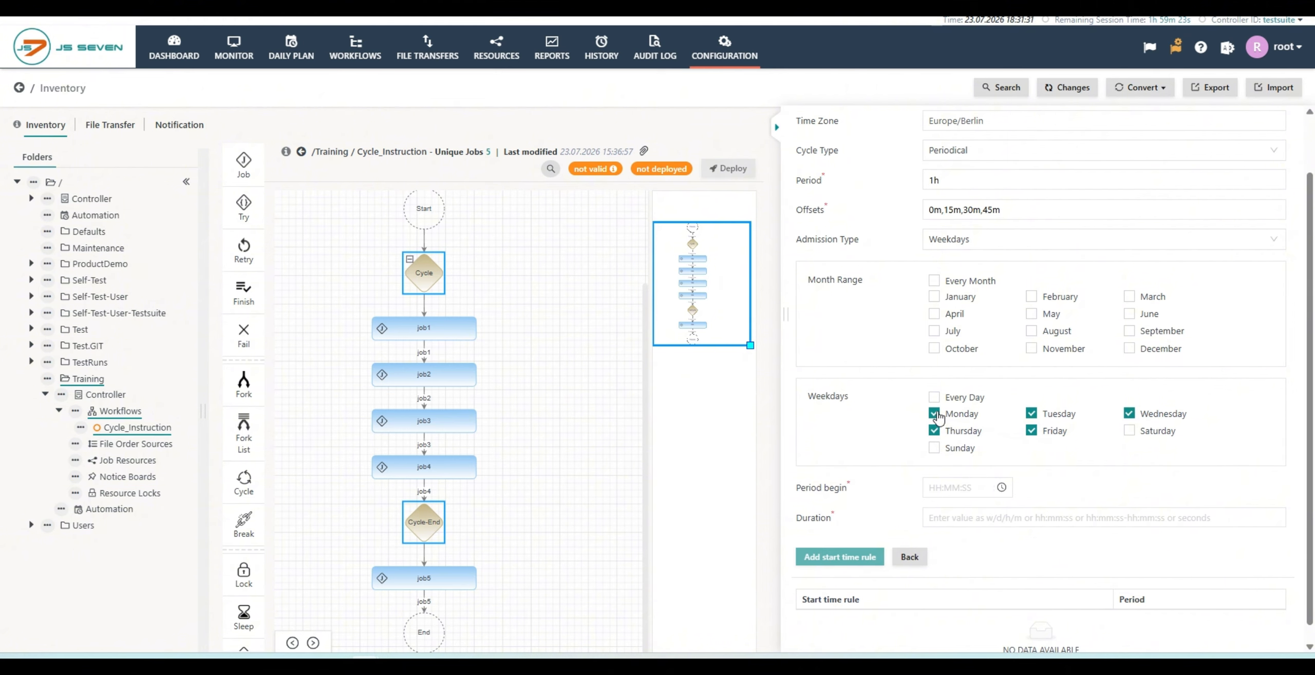
Step: Switch the admission type to Specific Weekdays and examine the options for the occurrence of the weekday
click(993, 242)
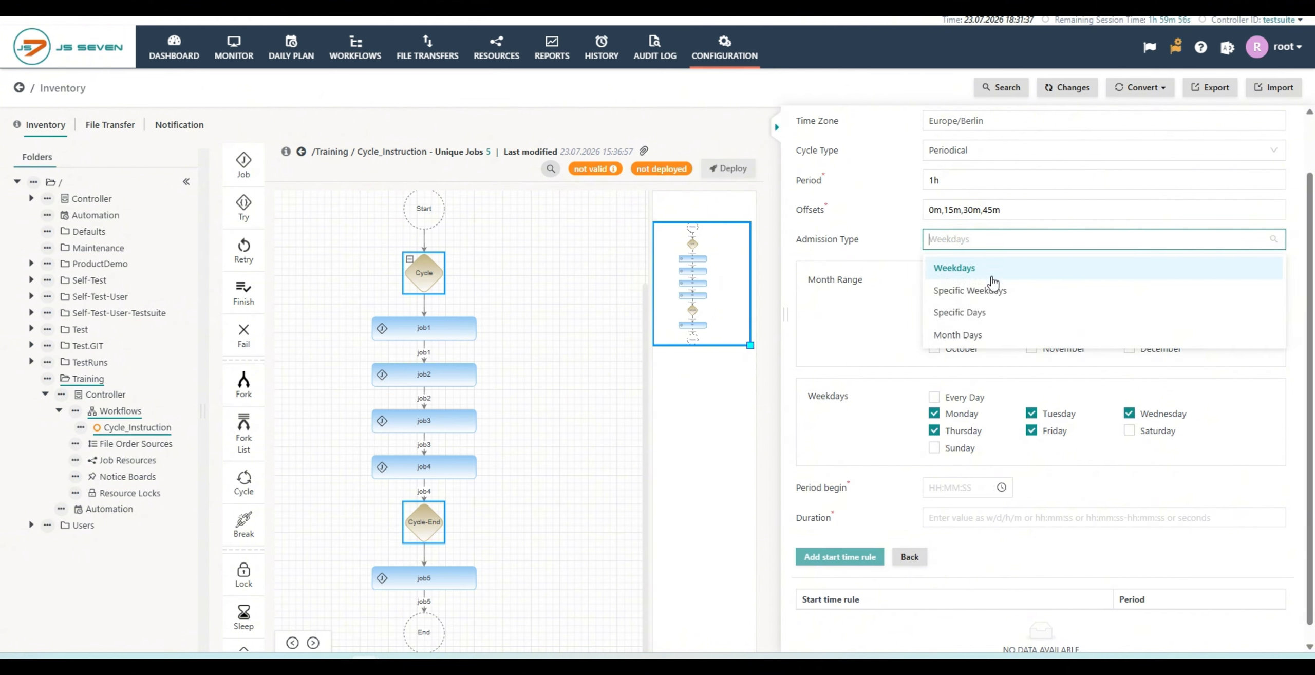
click(990, 296)
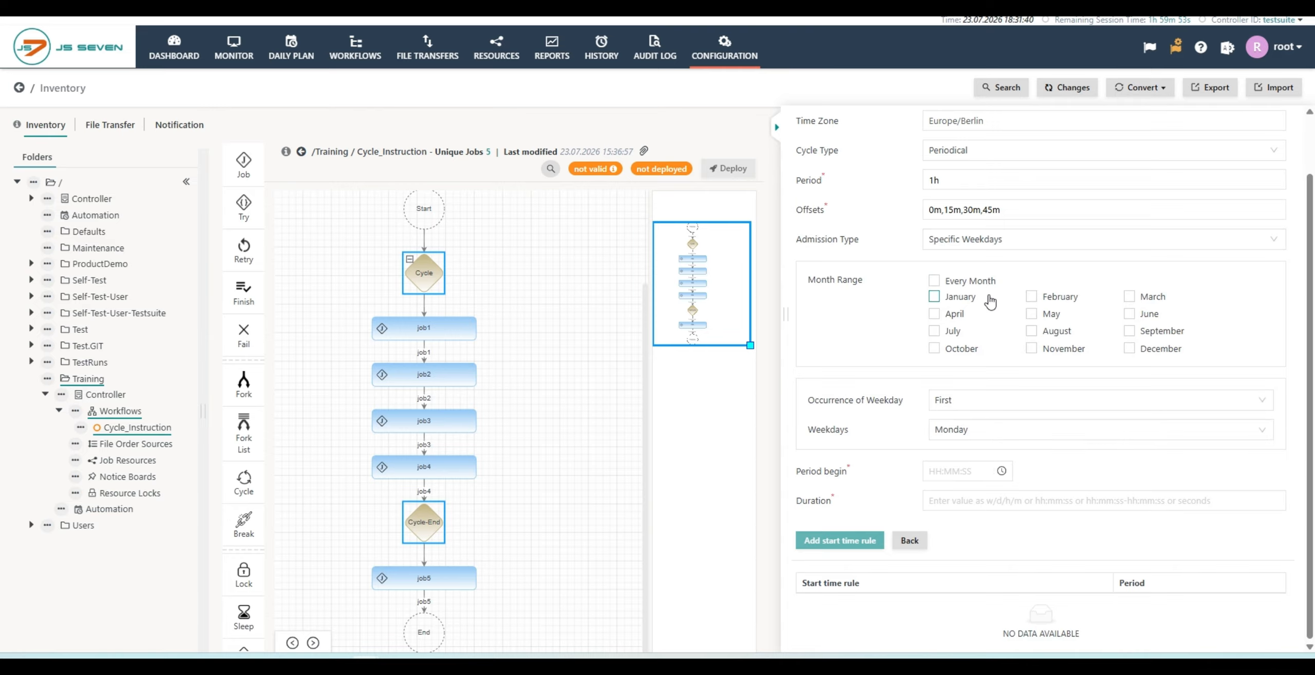
mouse_move(908, 407)
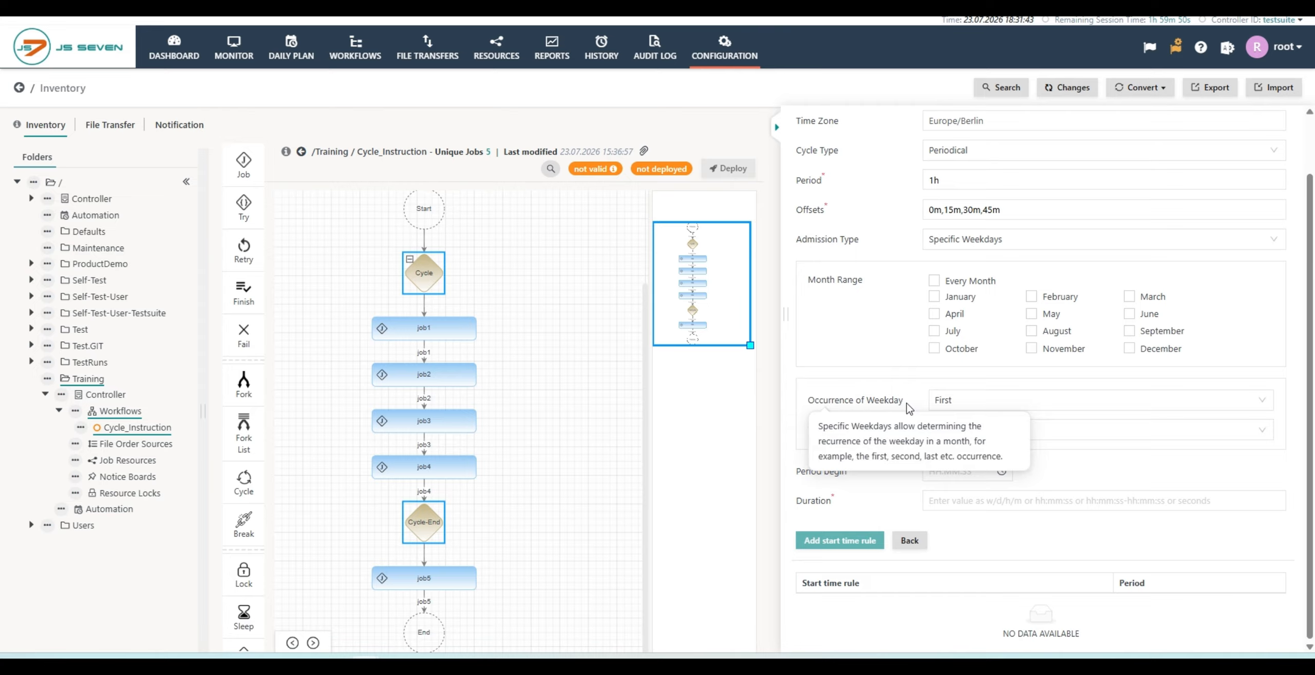
click(981, 409)
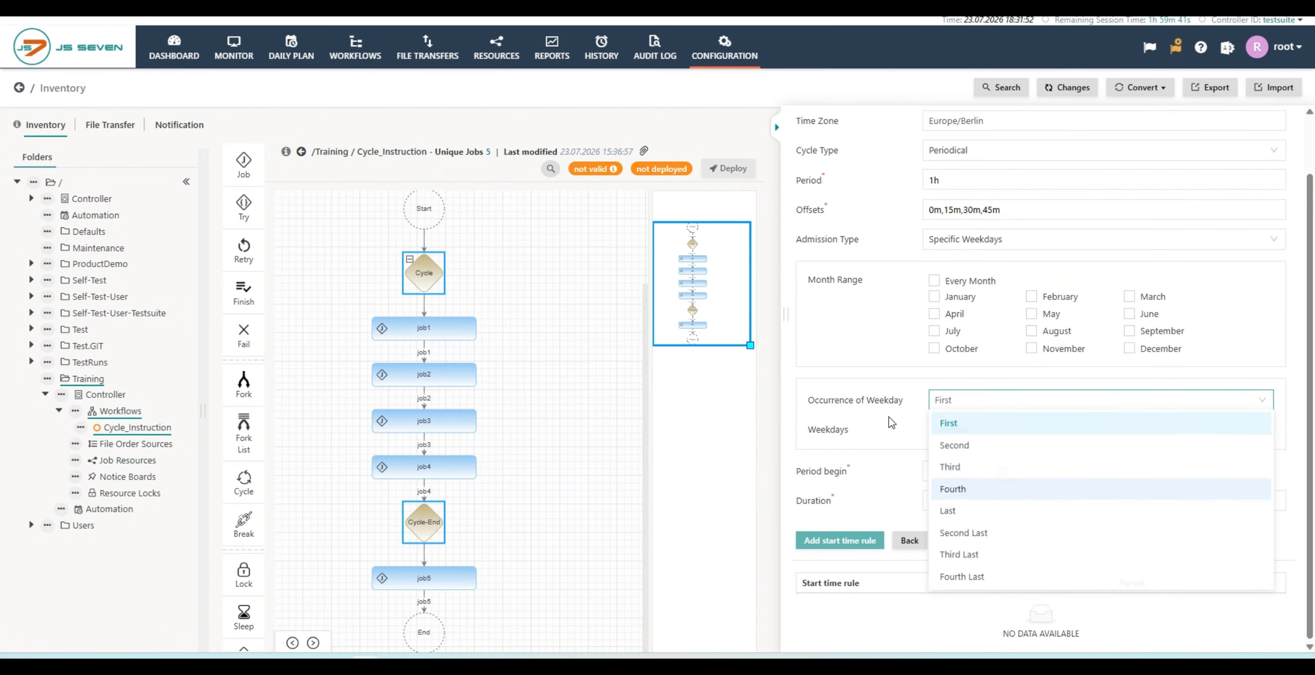
click(878, 431)
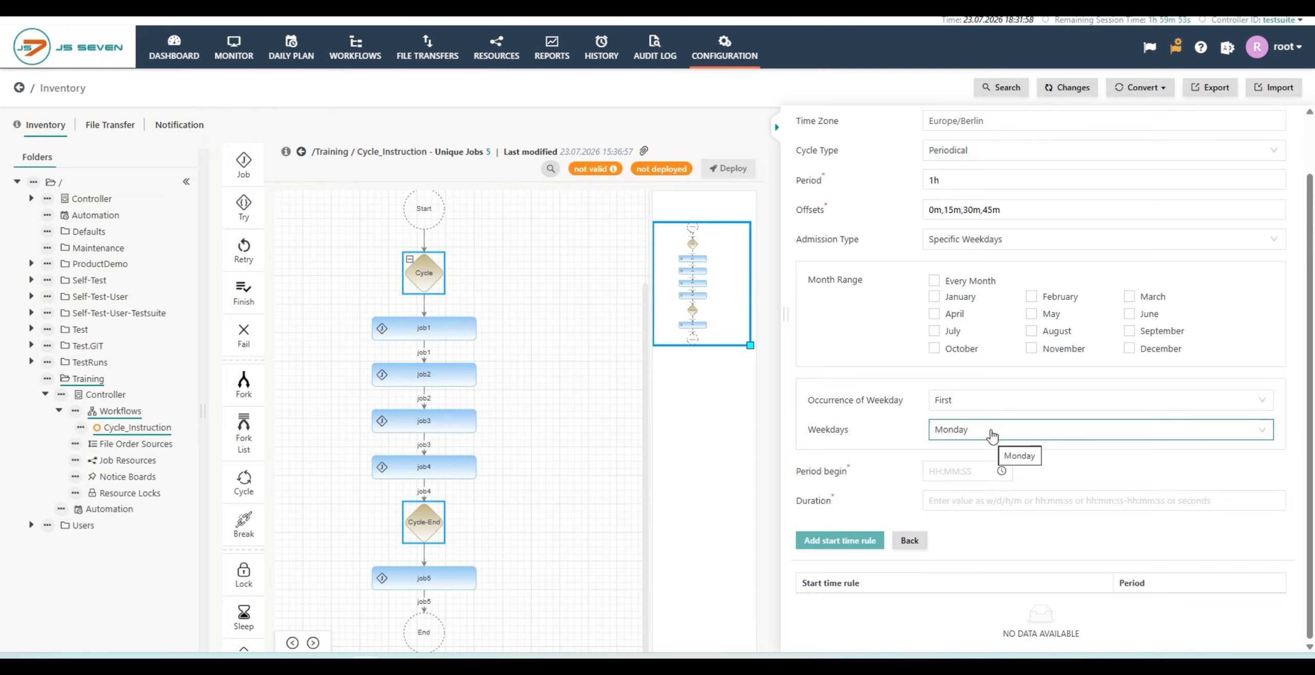
Step: Set the admission type to Specific Days with July 8, 16, 21 and 22, 2026 selected, and change it to Month Days
click(1004, 241)
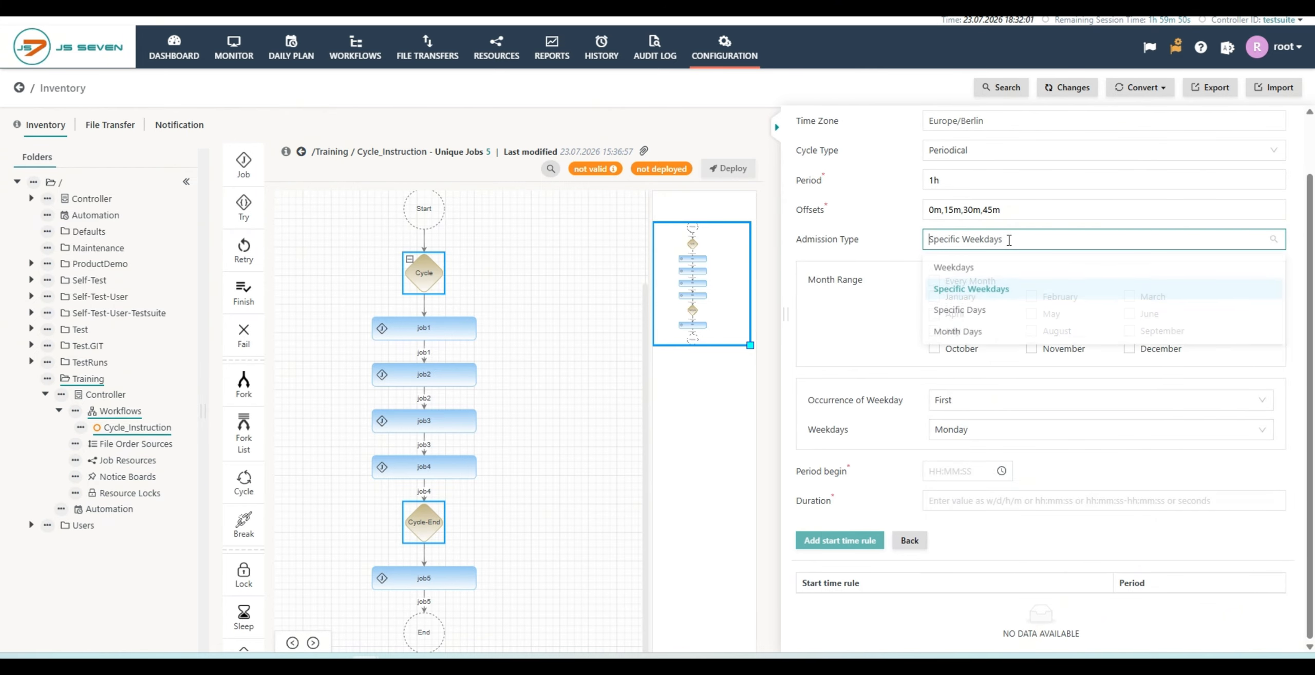
click(967, 315)
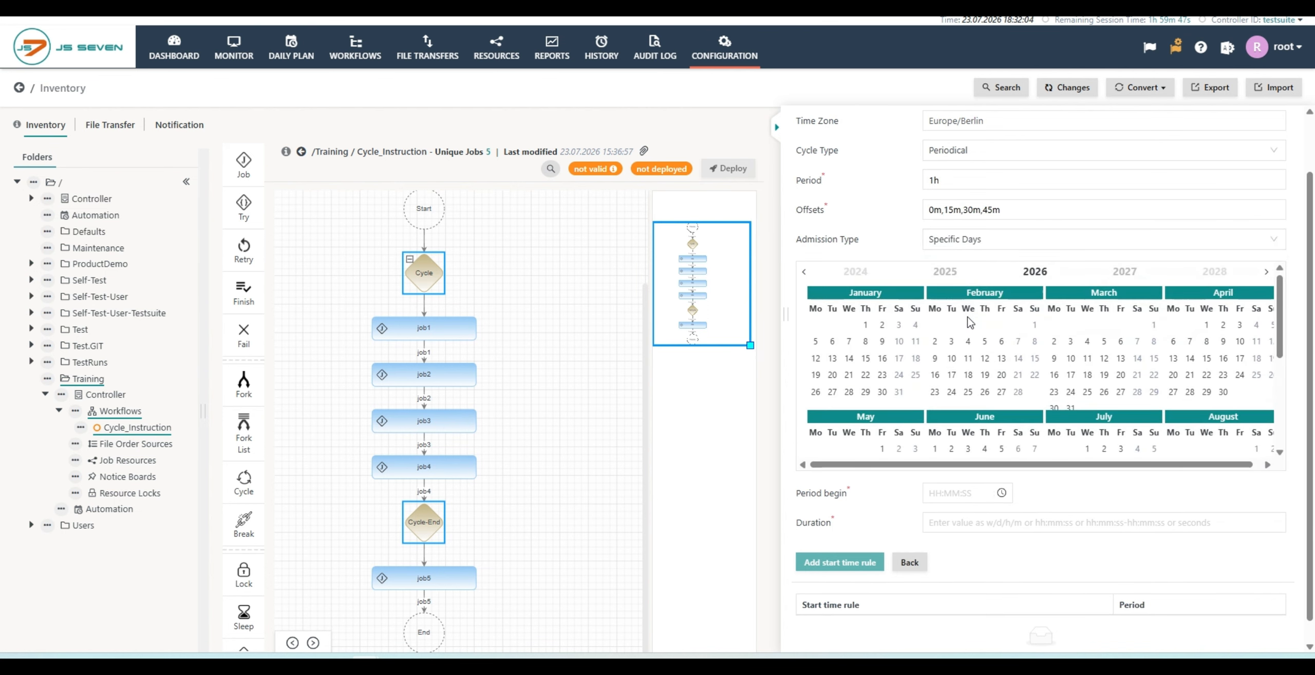
scroll(975, 355, down, 2)
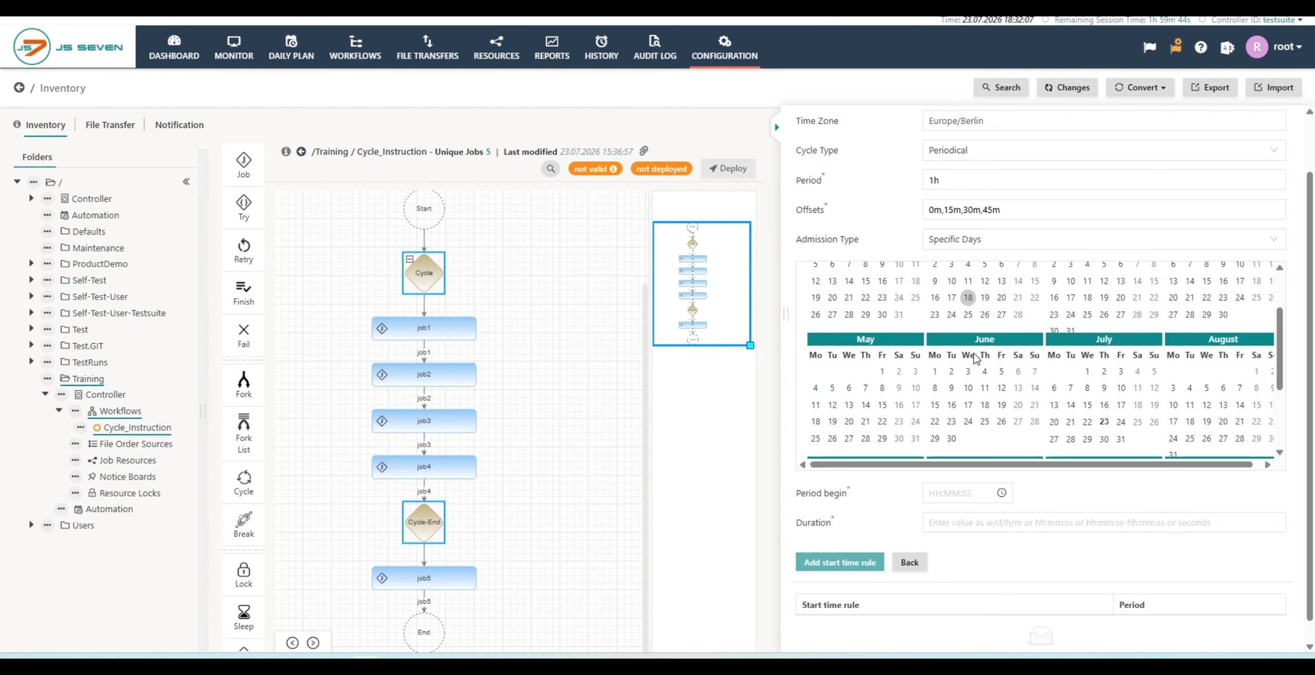
scroll(975, 374, down, 1)
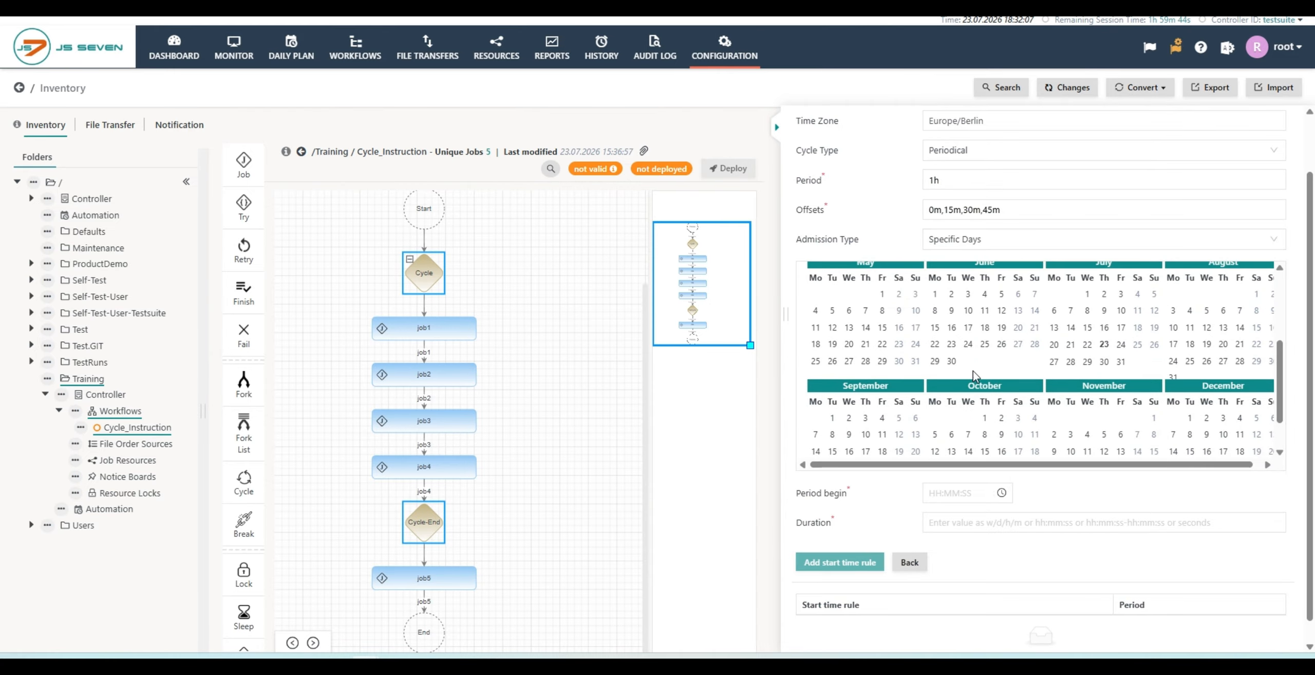
click(1088, 311)
click(1103, 328)
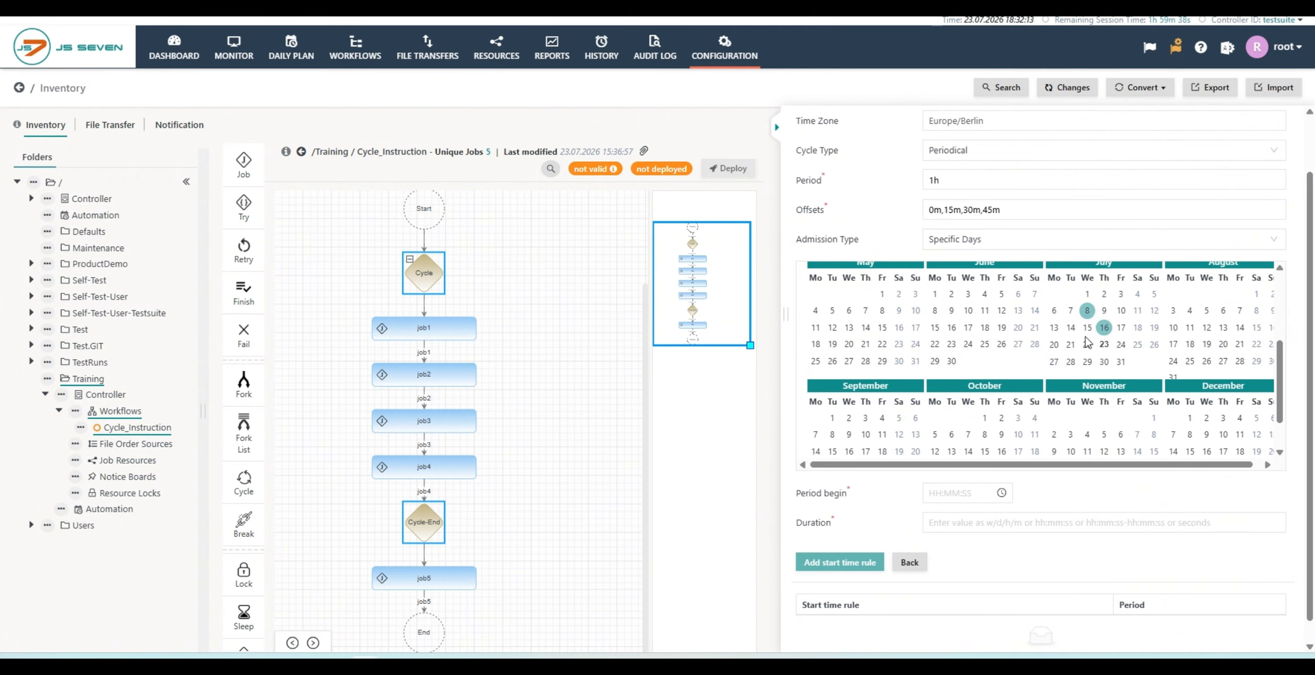
click(1088, 345)
click(1071, 345)
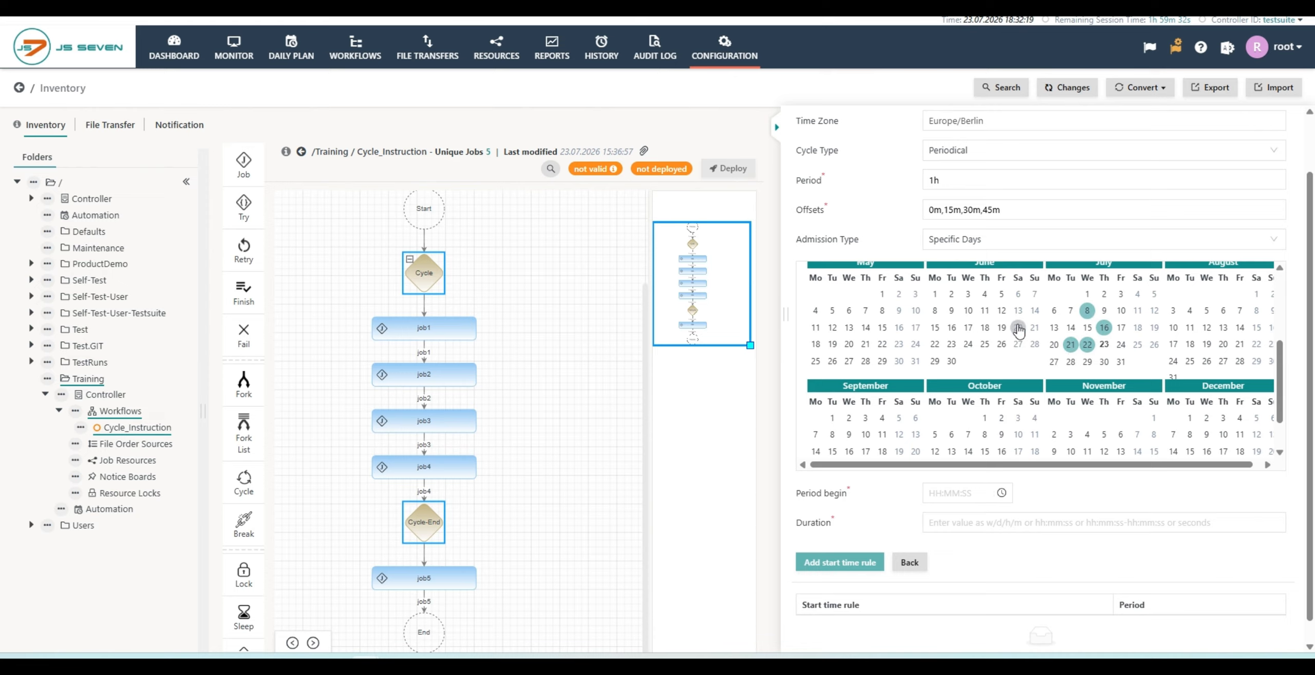
click(982, 329)
click(954, 241)
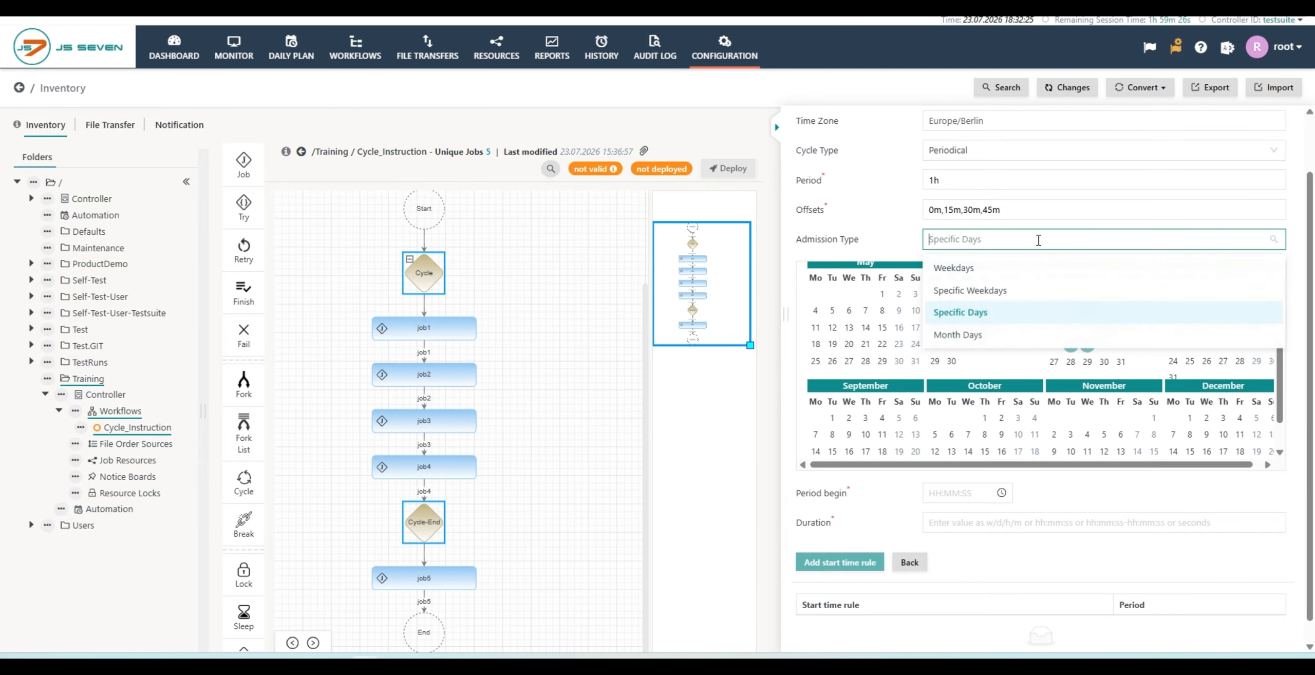
click(949, 338)
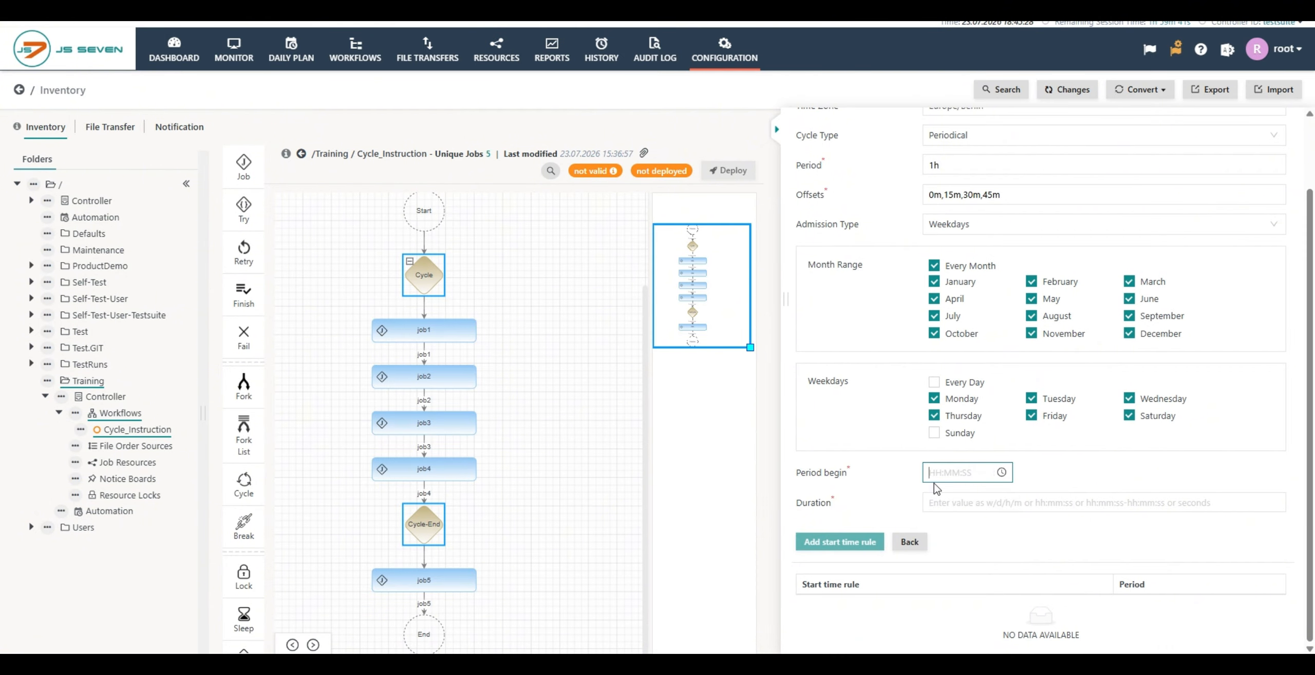
Step: Set the period begin to 08:00:00 and the duration to 05:00:00, and add the start time rule
mouse_move(821, 481)
text(08:00:00)
click(948, 507)
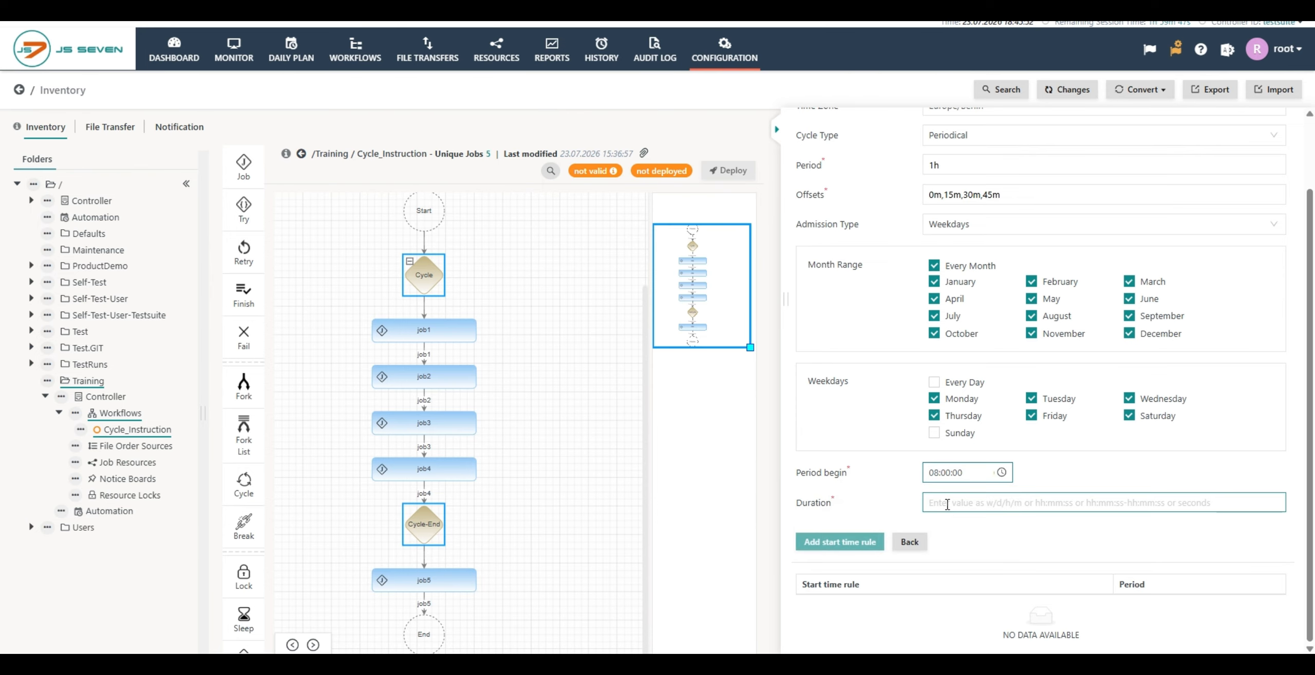
click(947, 504)
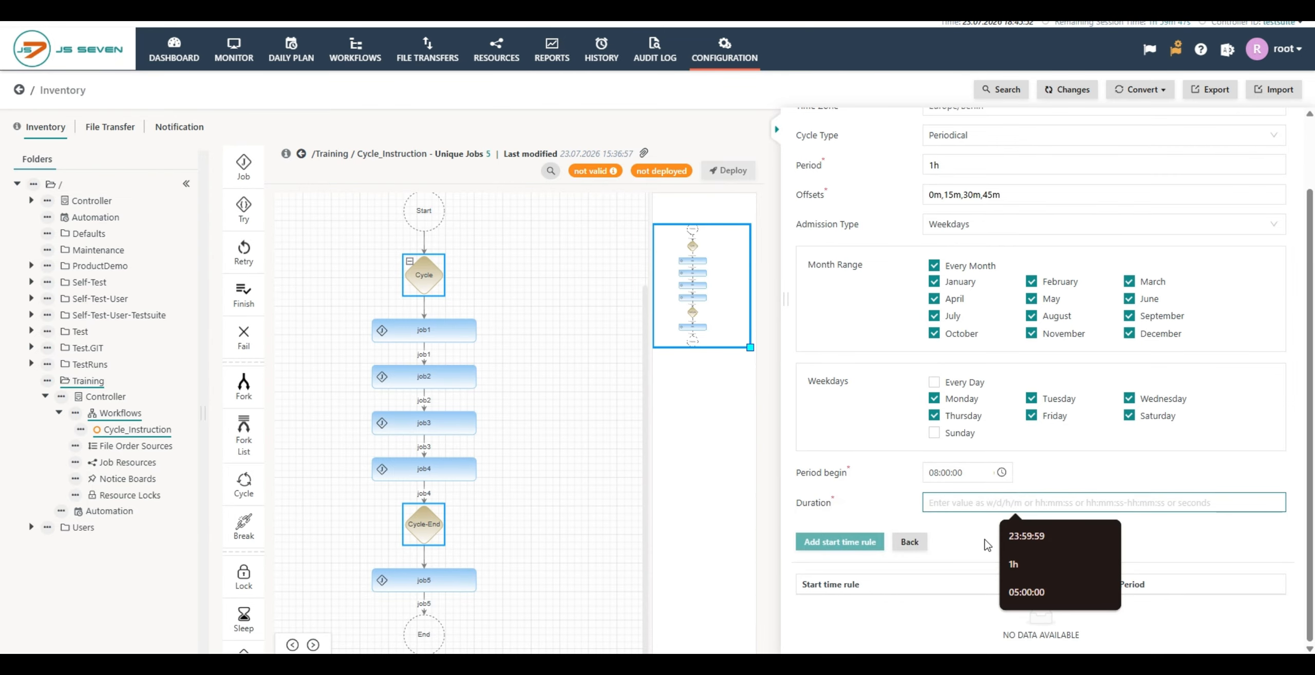
click(1035, 590)
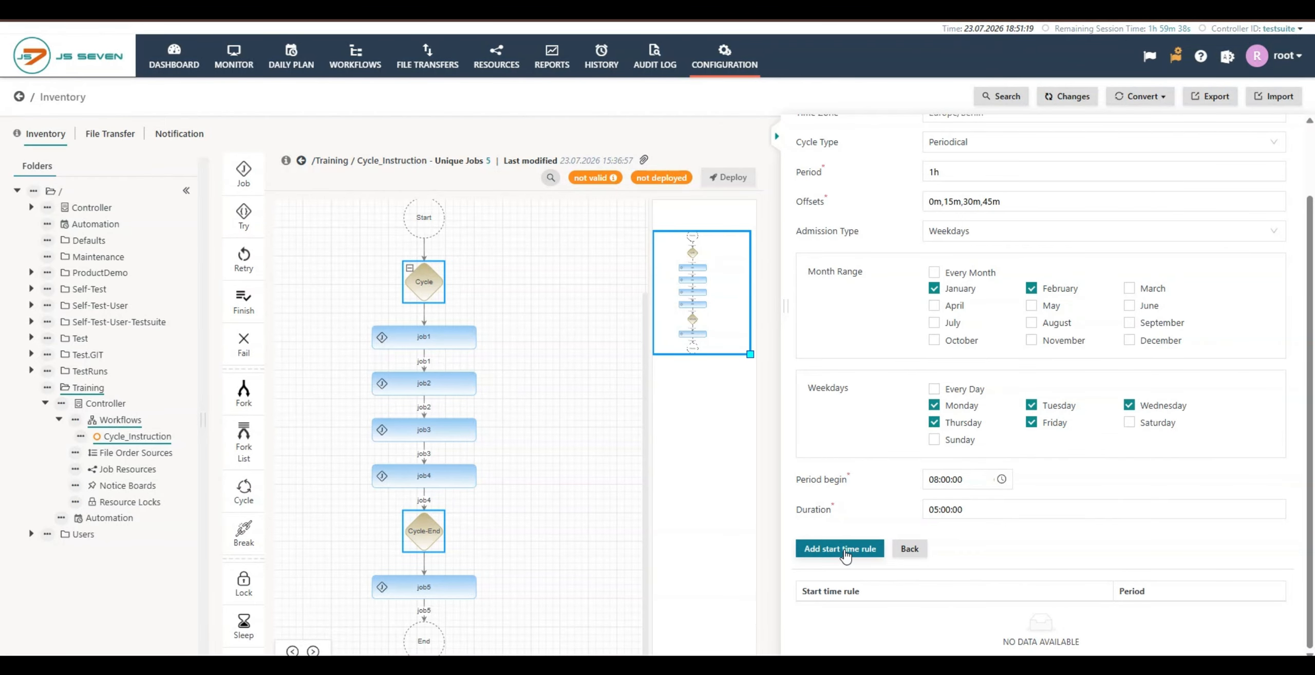
click(844, 550)
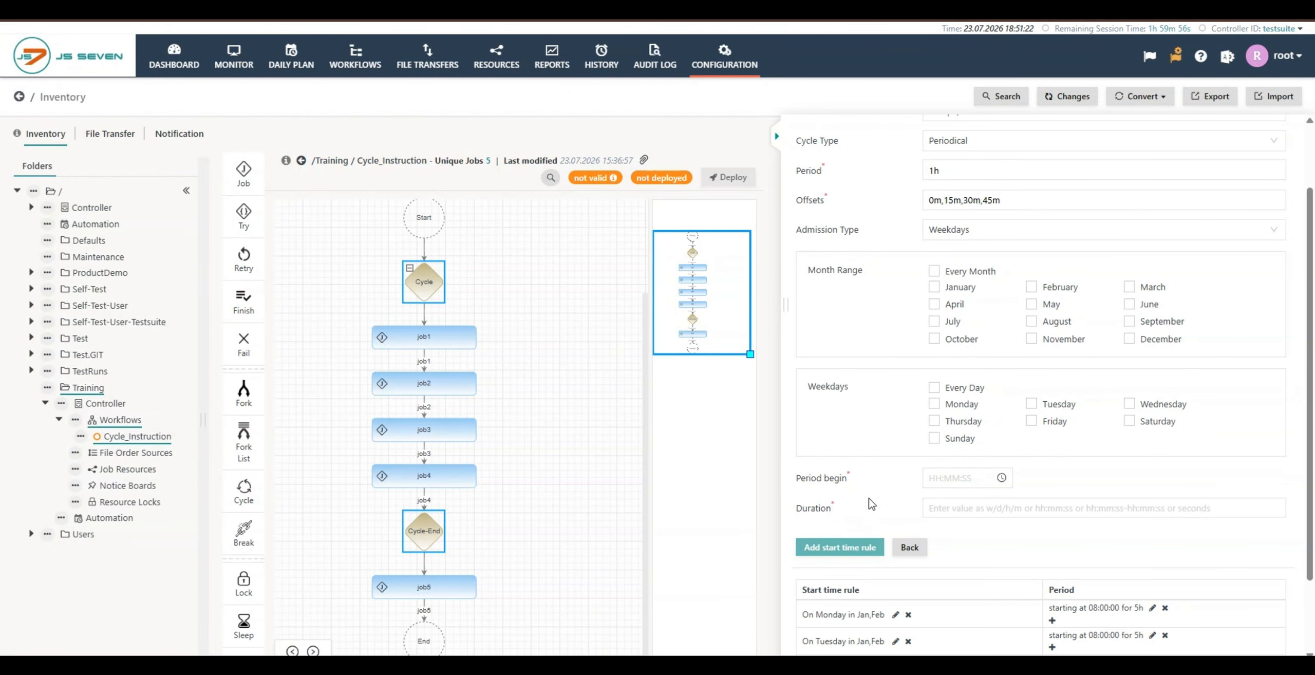
scroll(869, 499, down, 2)
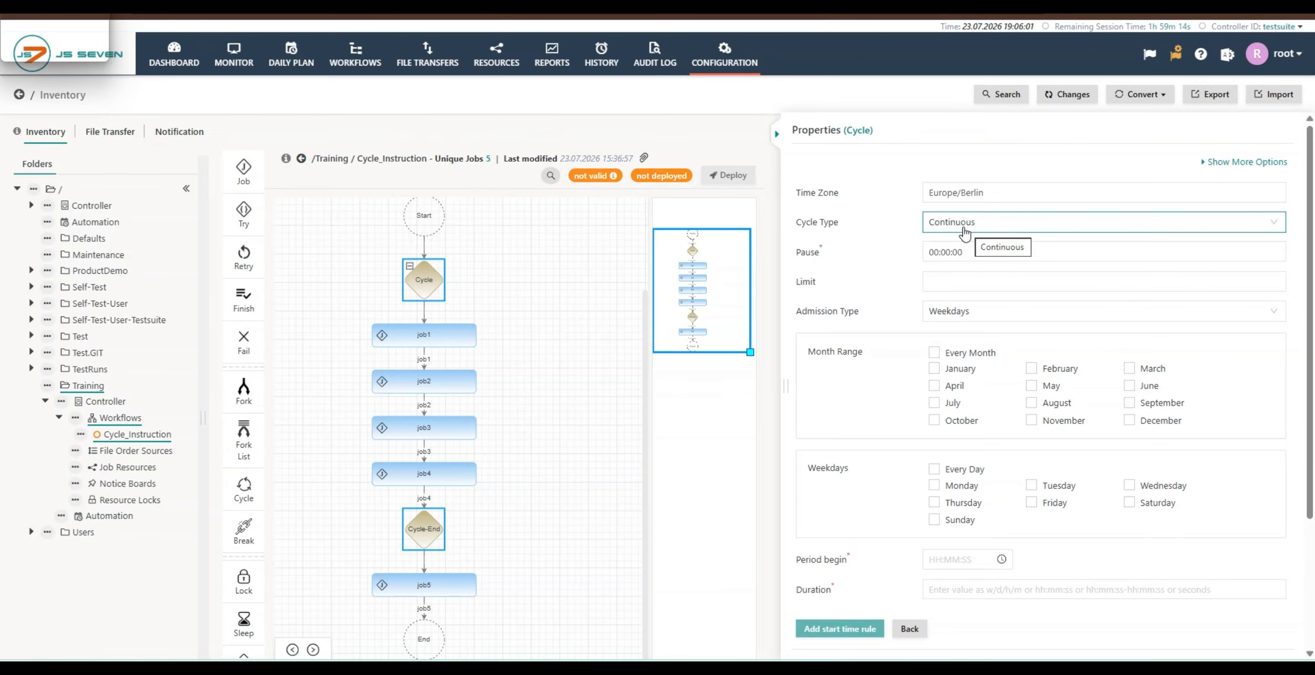
Step: Set the continuous cycle's pause to 15m and its limit to 3
mouse_move(810, 260)
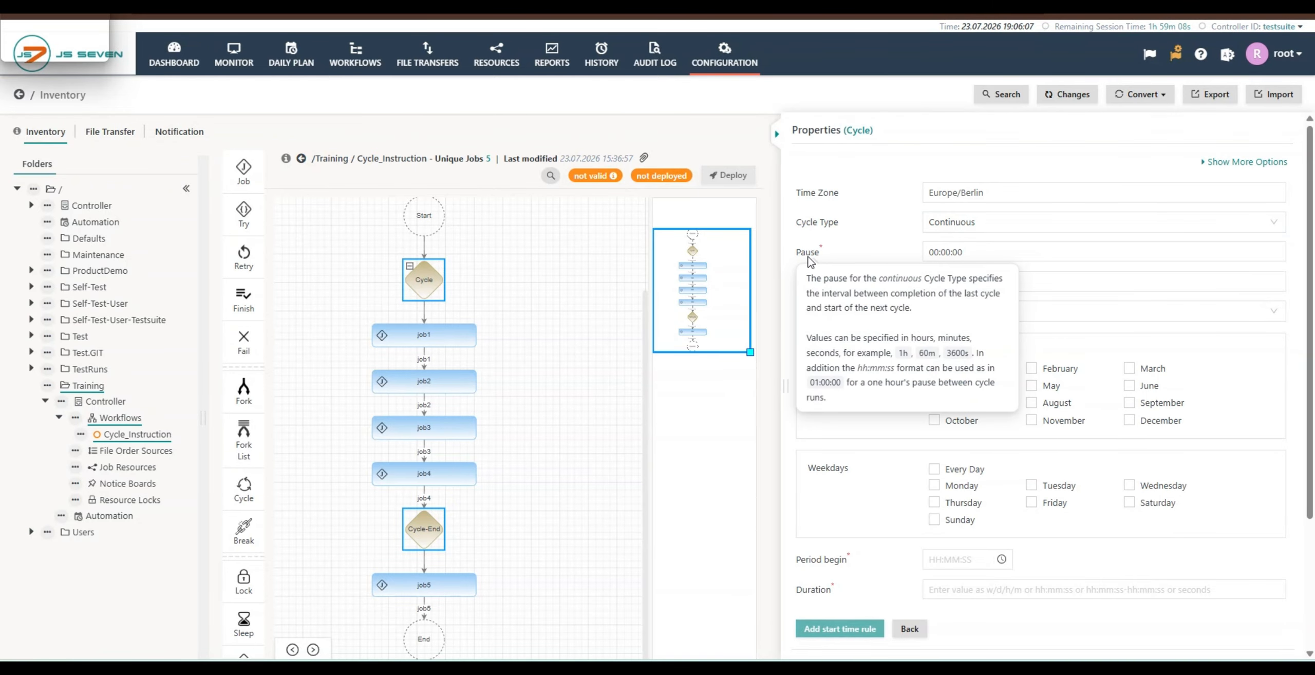
triple_click(924, 252)
key(BackSpace)
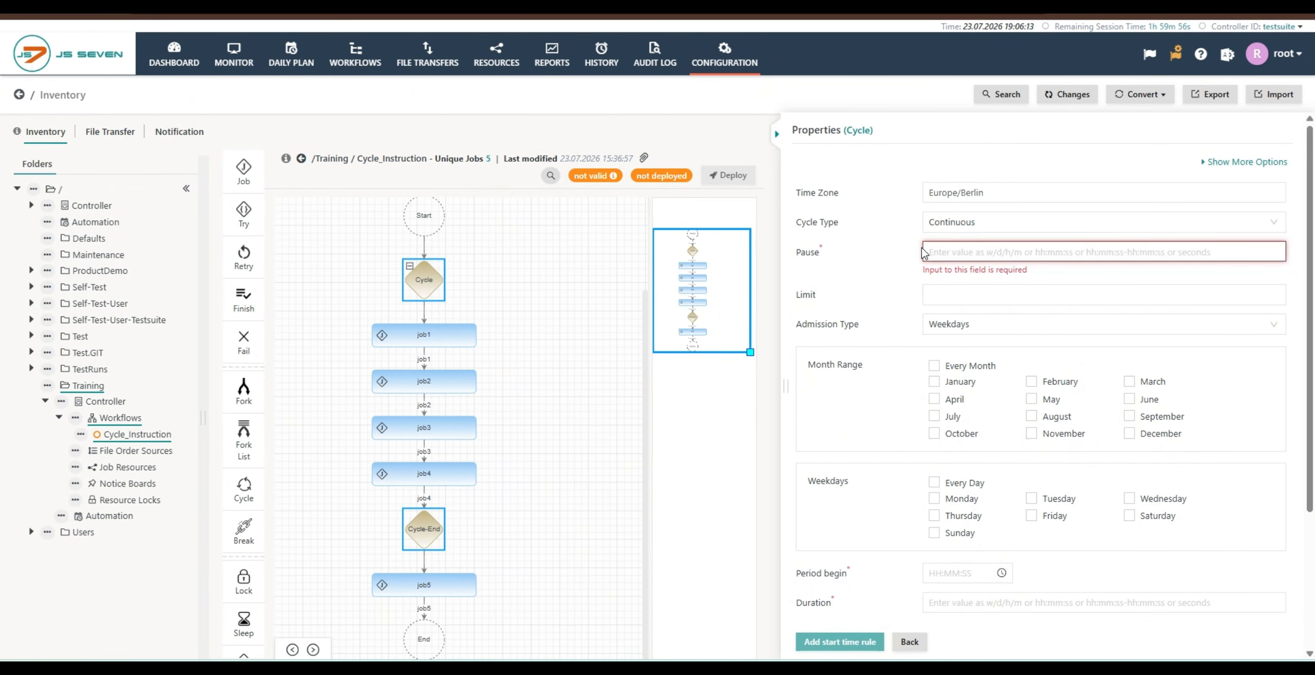
text(15m)
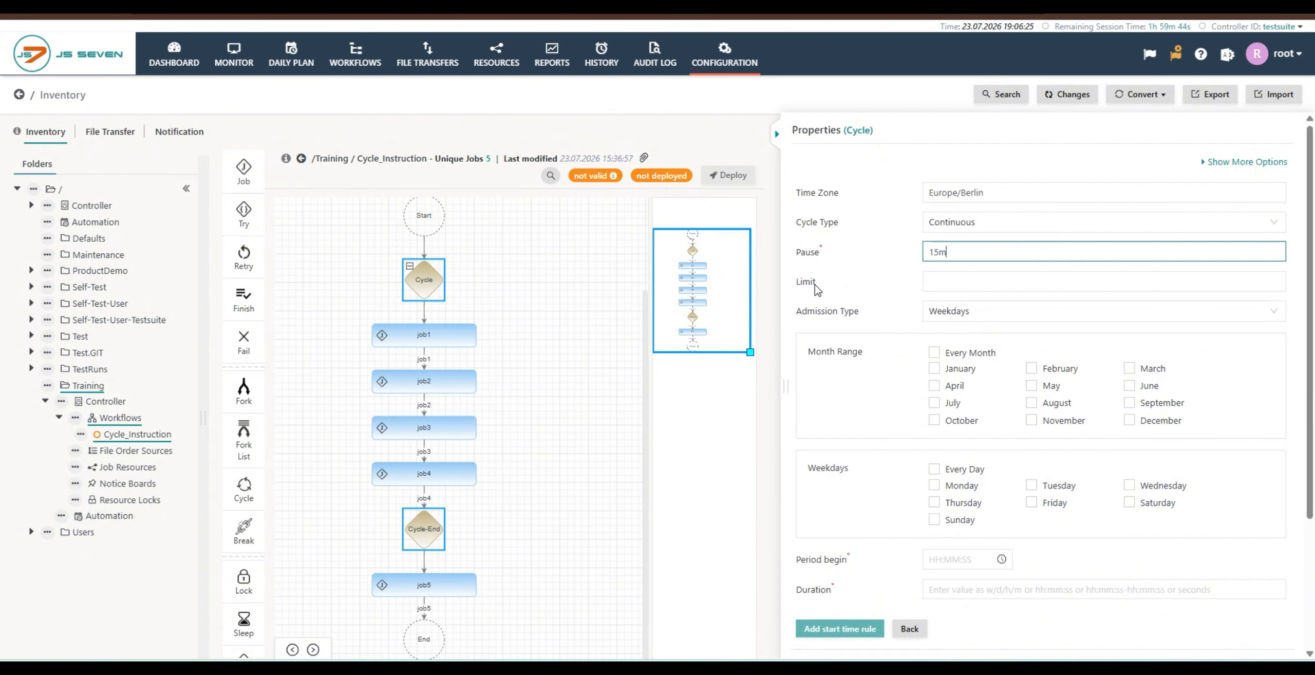
mouse_move(816, 289)
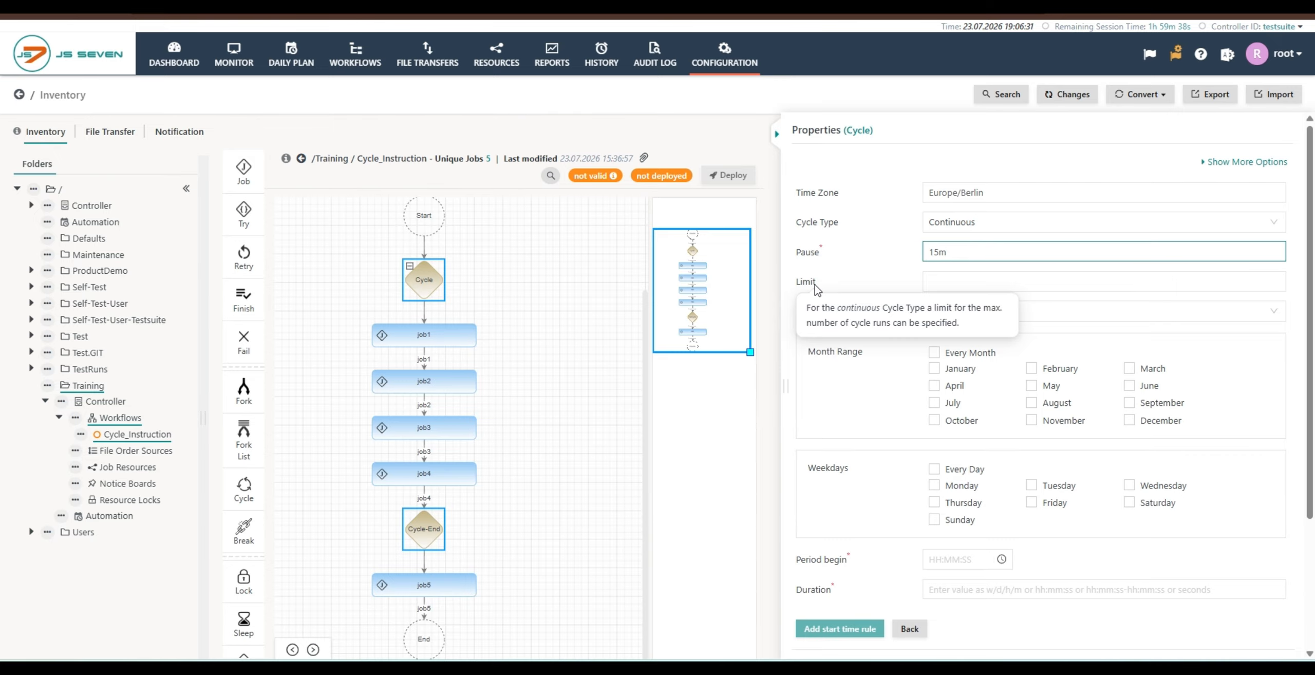
click(935, 283)
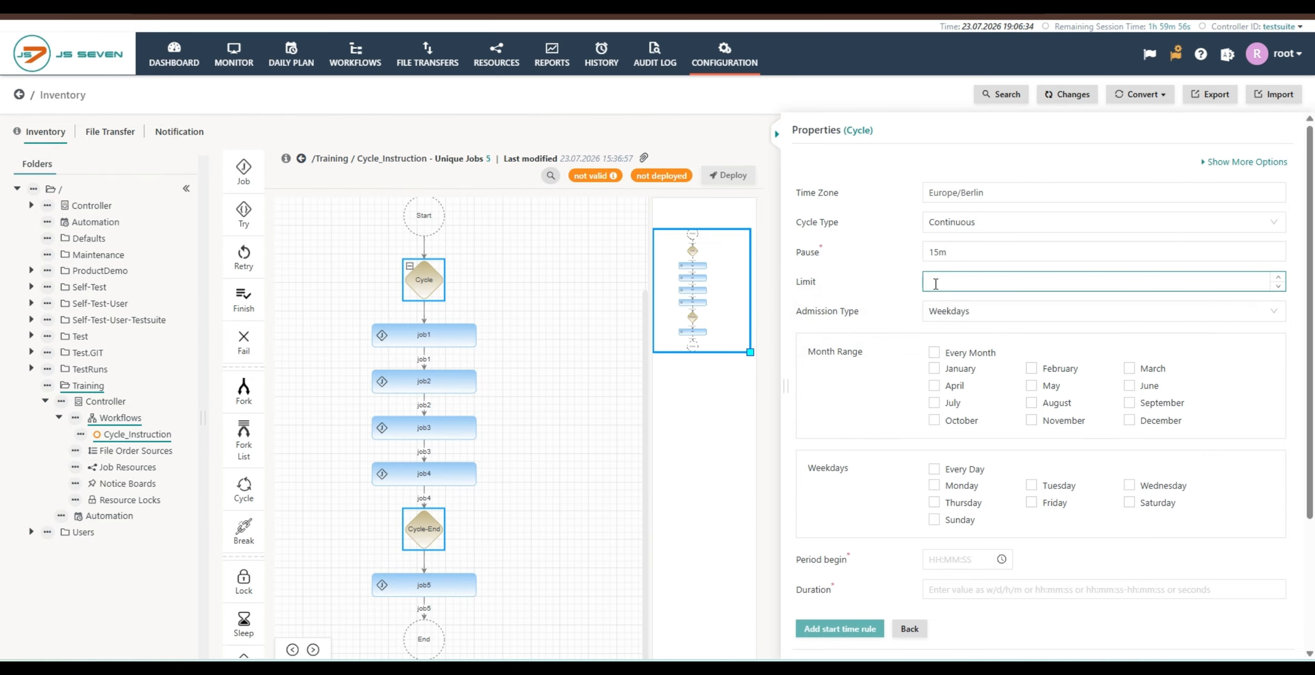
text(3)
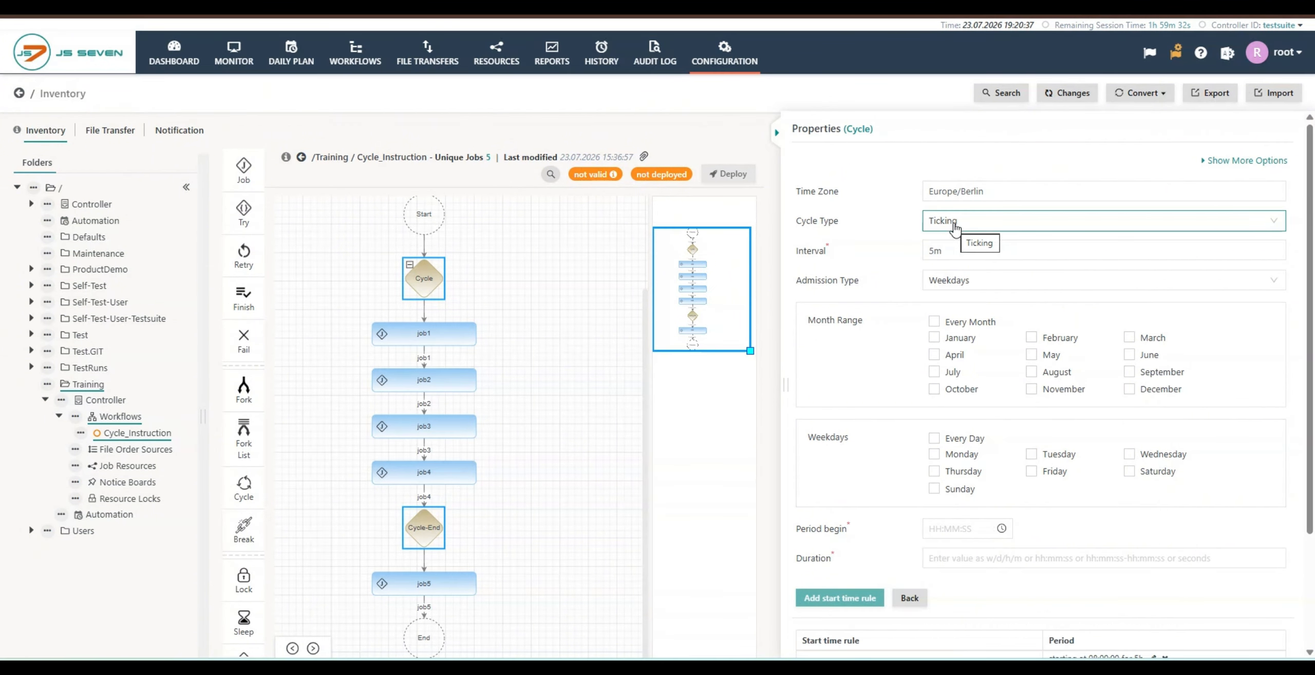
Step: Change the cycle type to Ticking and read the help on the duration and interval settings
click(956, 229)
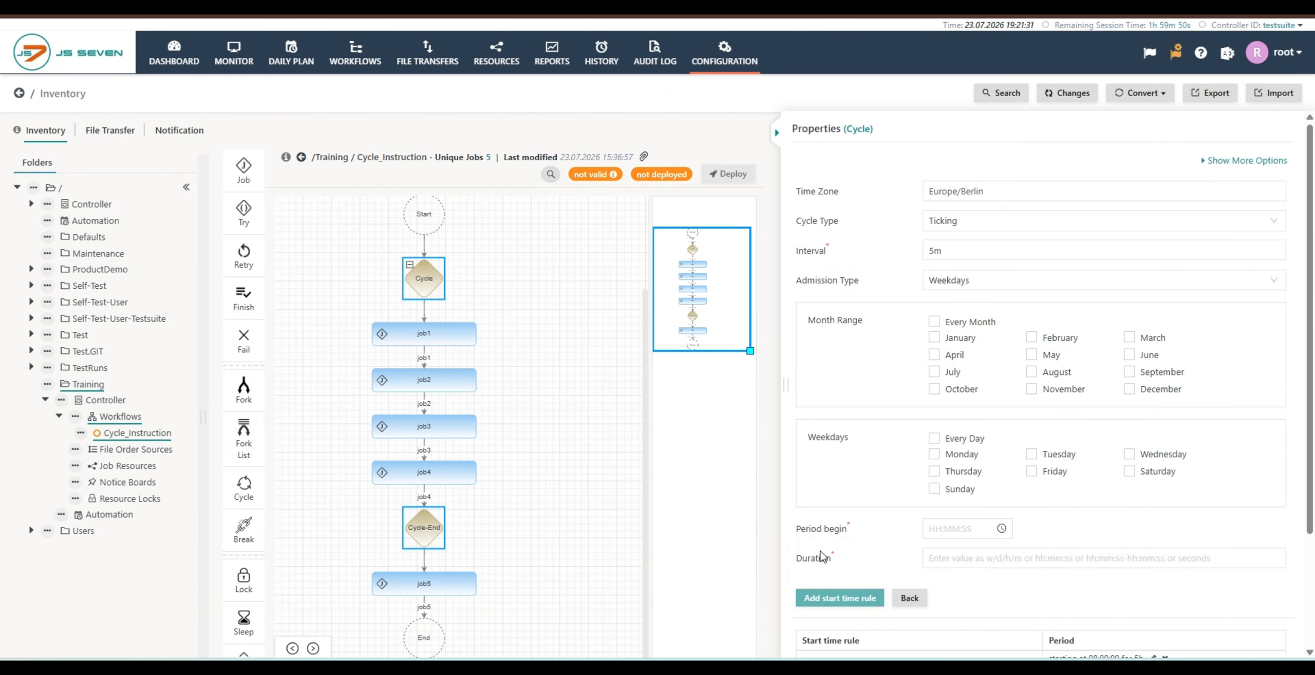
mouse_move(822, 564)
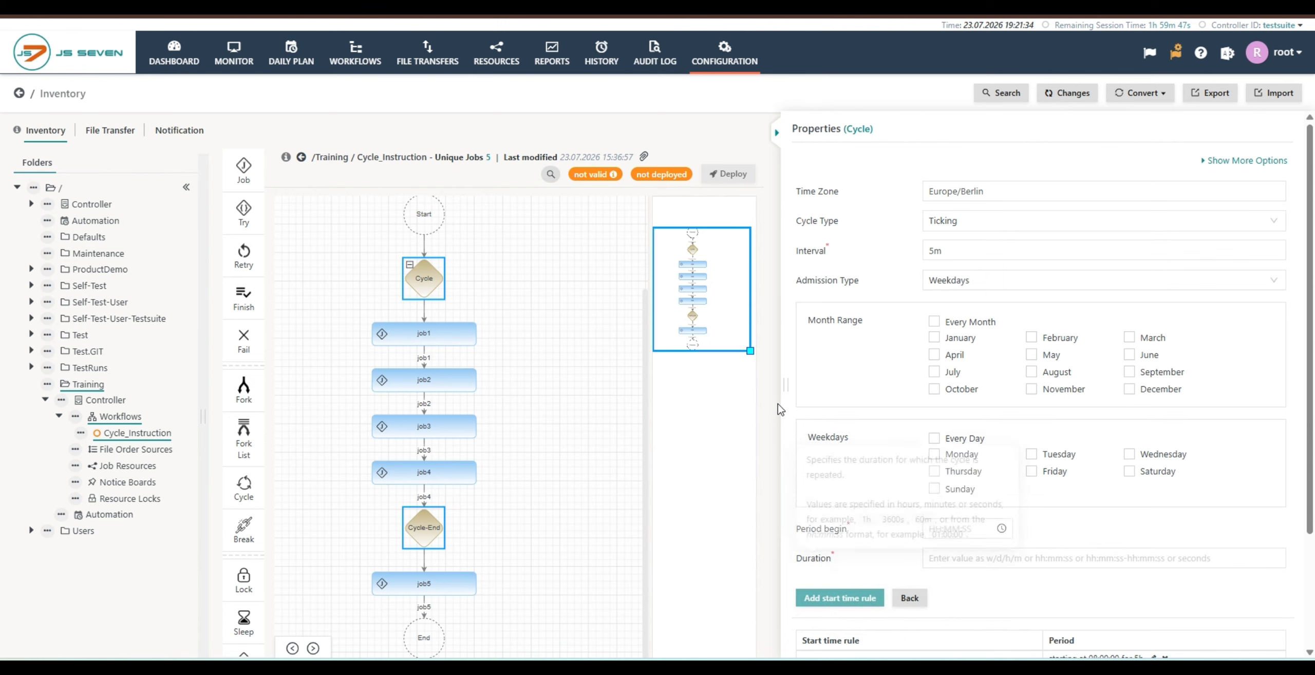
mouse_move(817, 264)
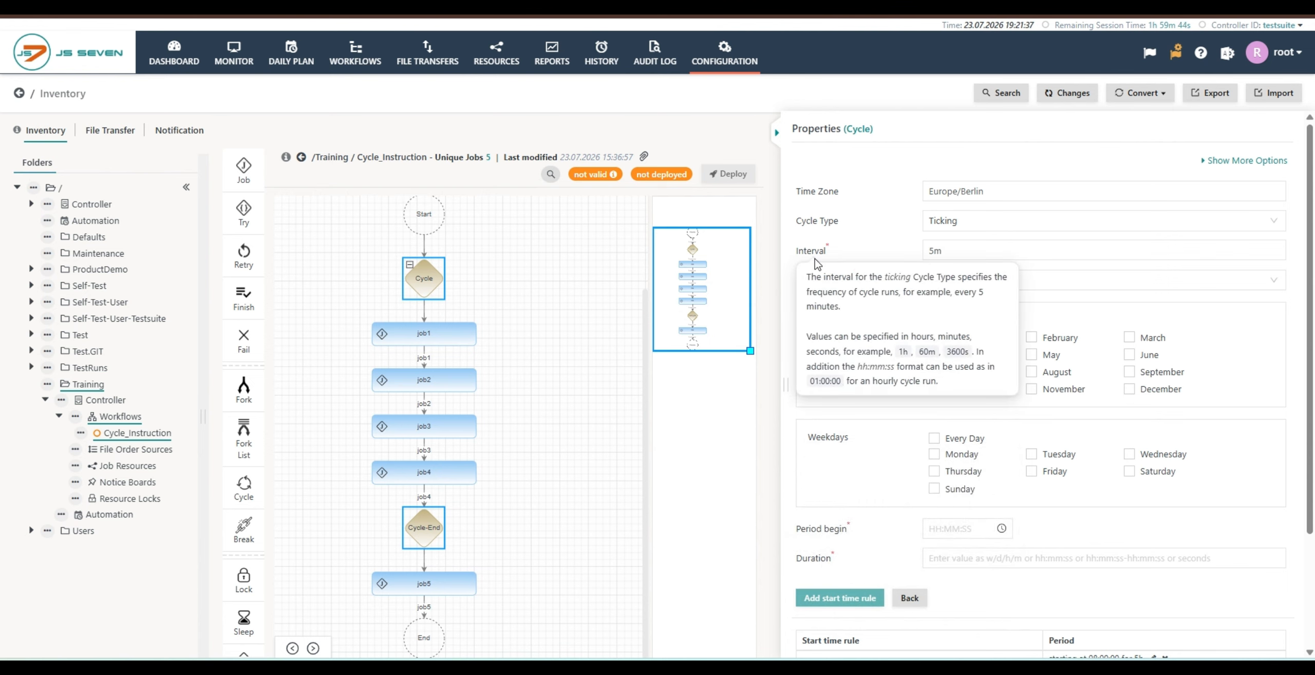